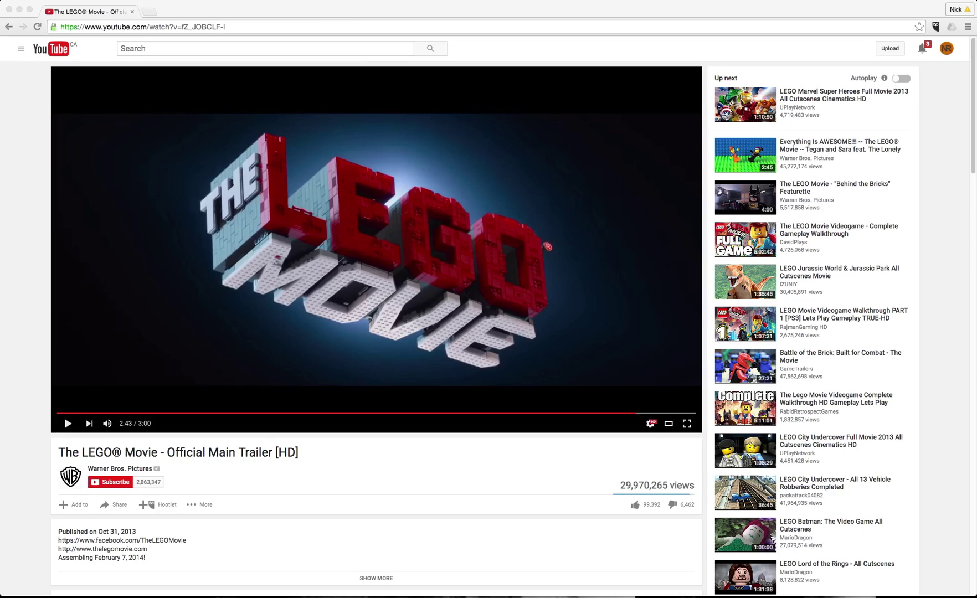
- Play the LEGO Movie trailer to view its brick explosion shot, and close the browser window
{"action": "left_click", "coordinate": [68, 424]}
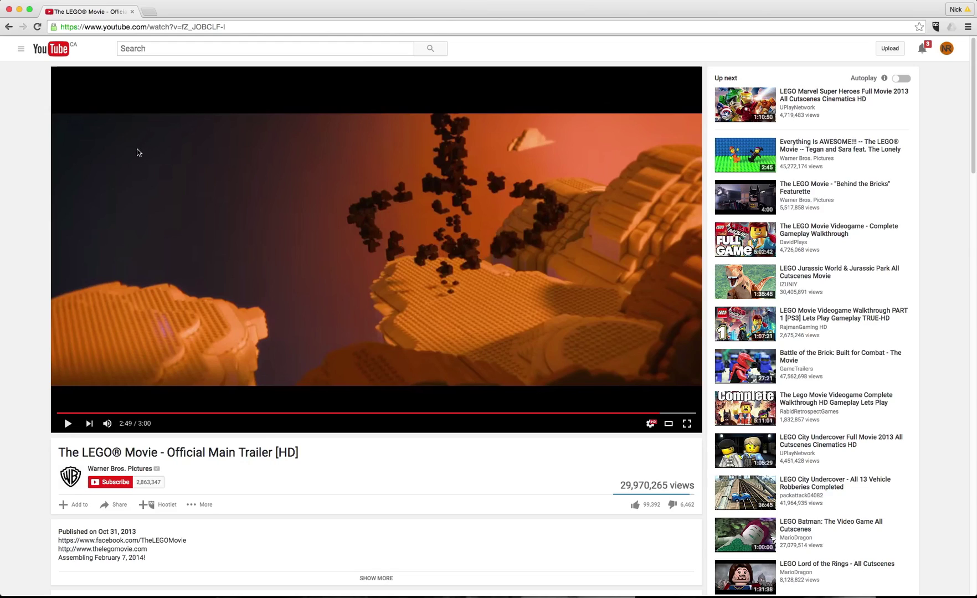
{"action": "left_click", "coordinate": [9, 9]}
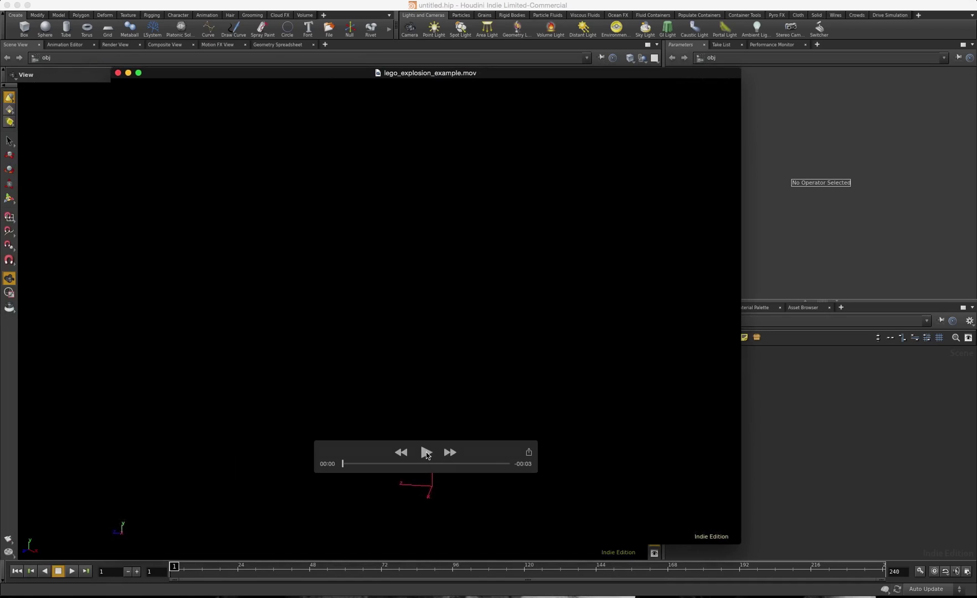
- Switch to the video player, play lego_explosion_example.mov with looping turned on, and close the clip
{"action": "left_click", "coordinate": [152, 1]}
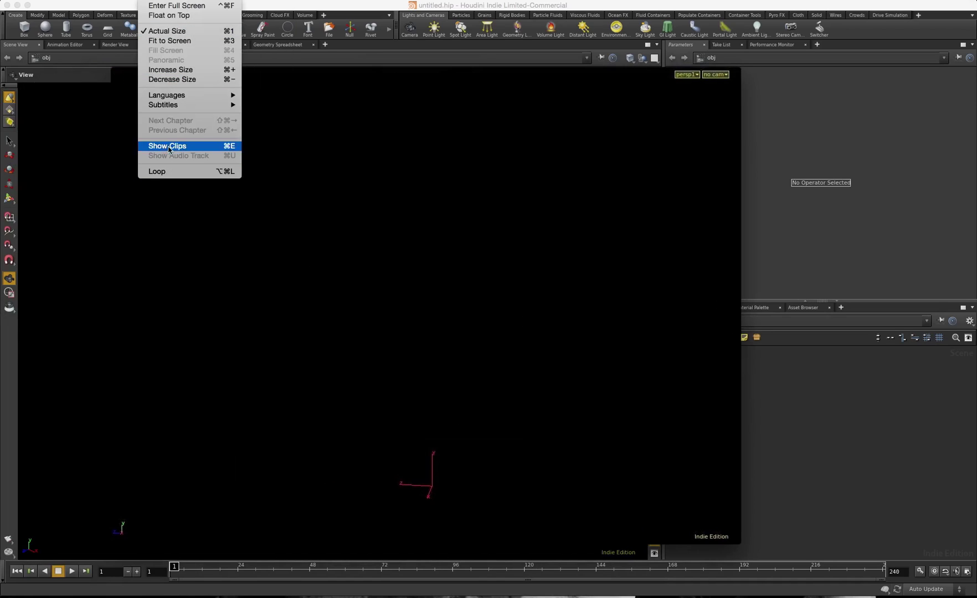
{"action": "left_click", "coordinate": [163, 171]}
{"action": "left_click", "coordinate": [153, 0]}
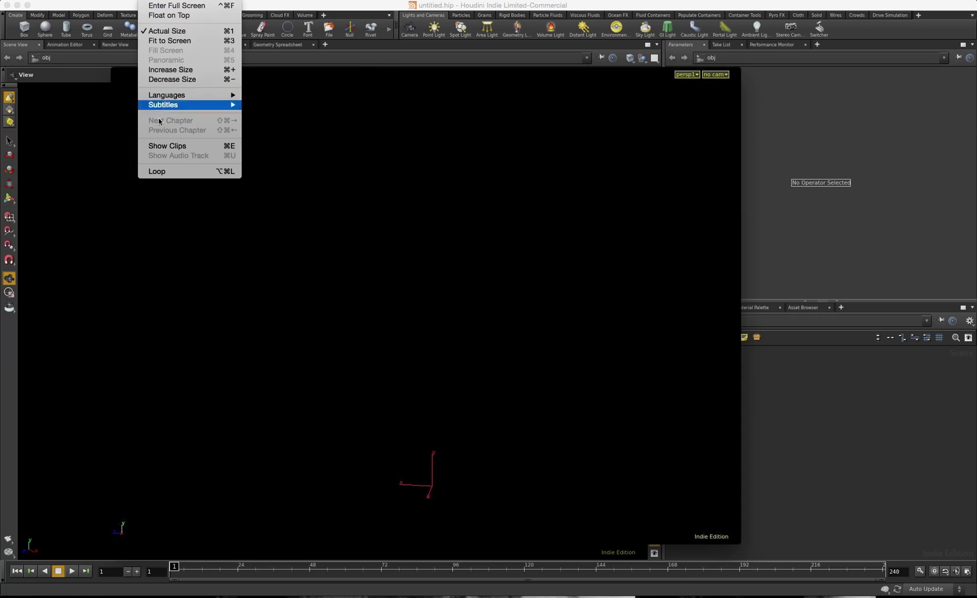
{"action": "left_click", "coordinate": [164, 171]}
{"action": "left_click", "coordinate": [424, 453]}
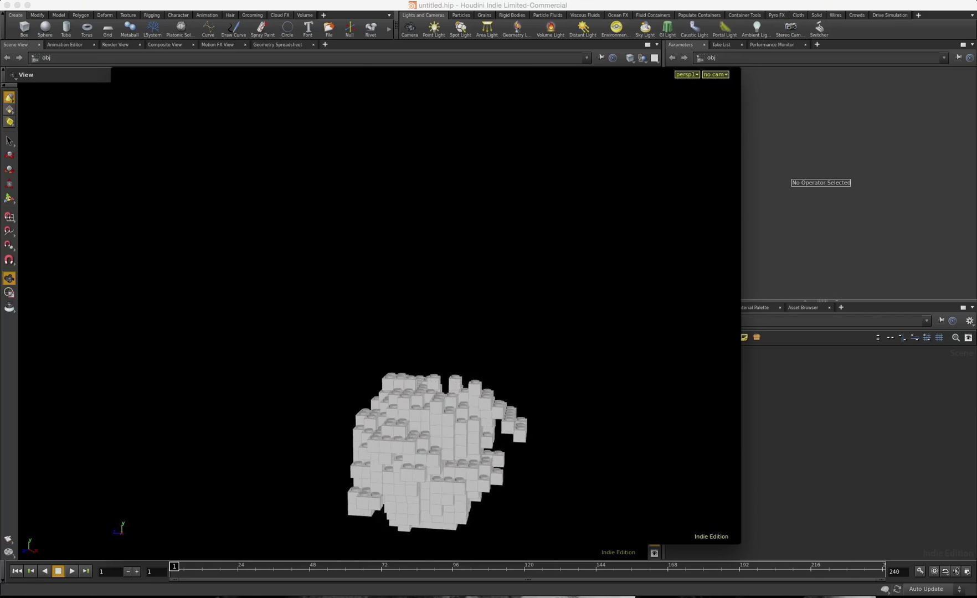
{"action": "mouse_move", "coordinate": [714, 344]}
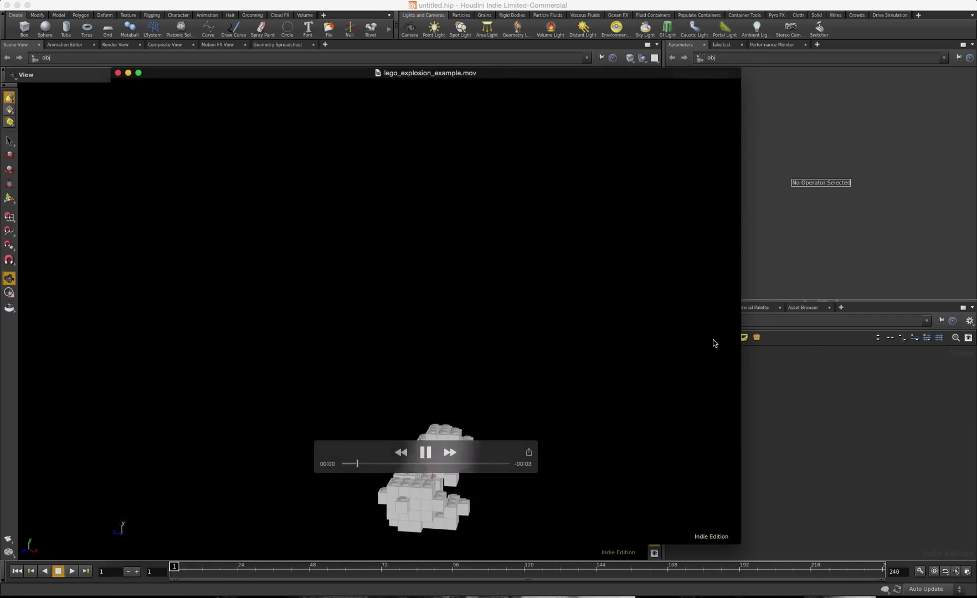
{"action": "key", "text": "super+w"}
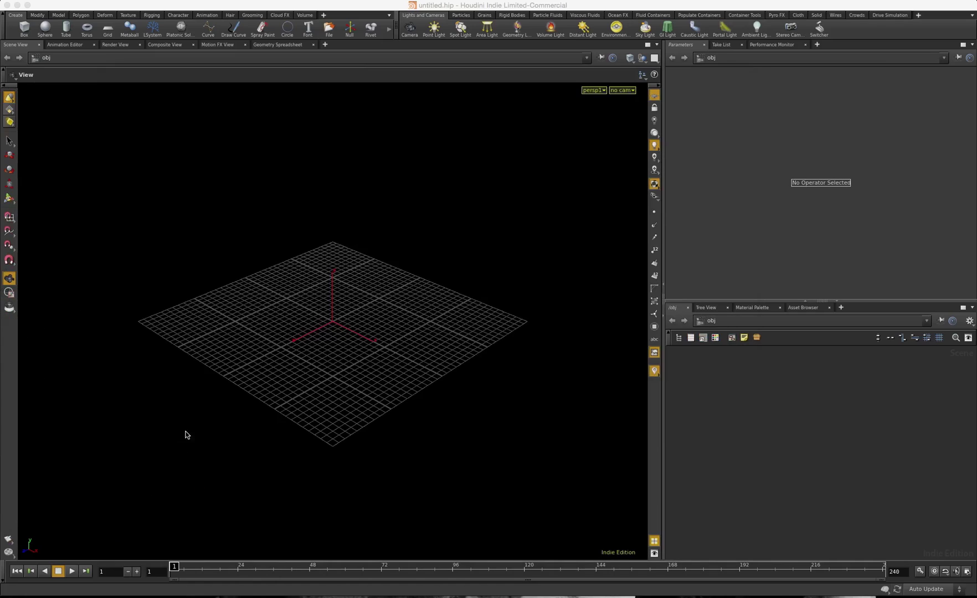
- Create a box at the scene origin in Houdini and apply the Pyro FX Fireball effect to it
{"action": "left_click", "coordinate": [382, 345]}
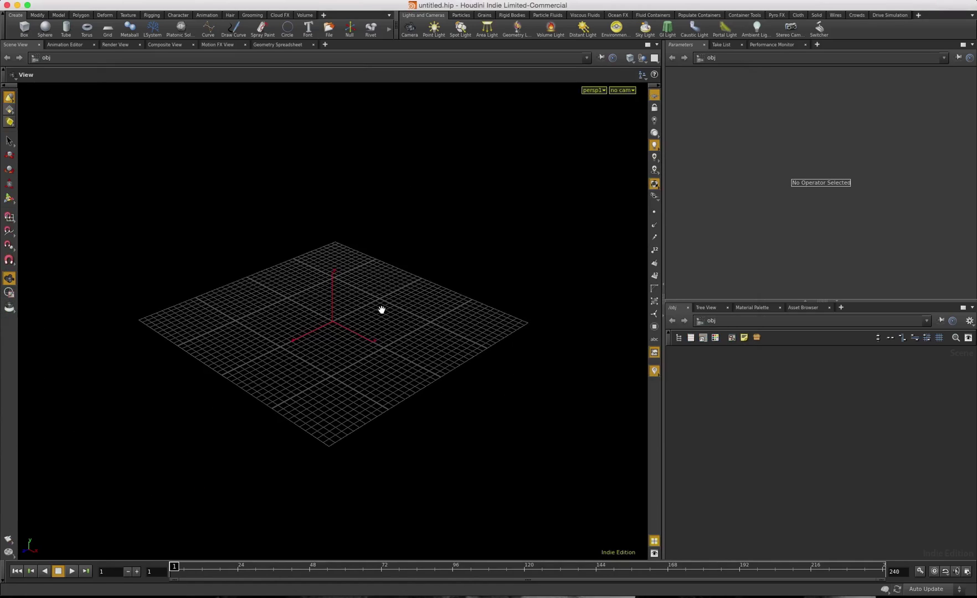
{"action": "left_click", "coordinate": [24, 28]}
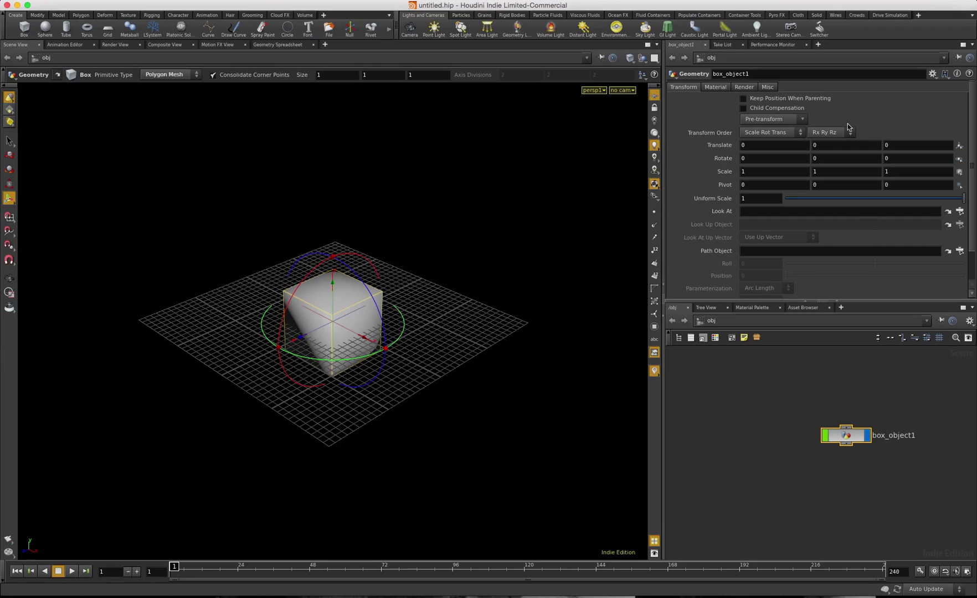
{"action": "left_click", "coordinate": [777, 16]}
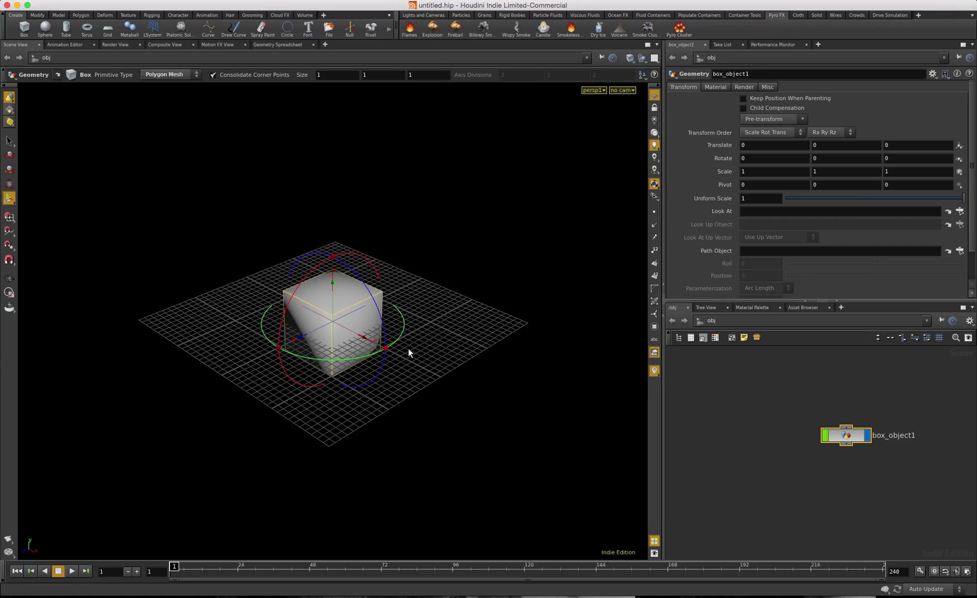
{"action": "left_click", "coordinate": [455, 29]}
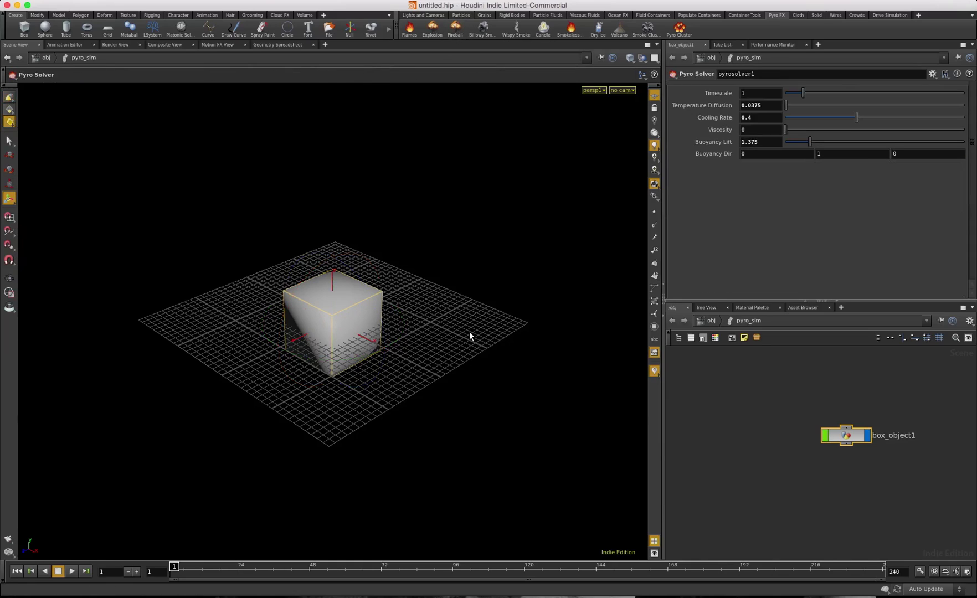
- Play the fireball simulation, stop it at frame 37 and examine the explosion from the front
{"action": "key", "text": "Escape"}
{"action": "left_click_drag", "start_coordinate": [462, 324], "coordinate": [458, 355]}
{"action": "left_click", "coordinate": [72, 571]}
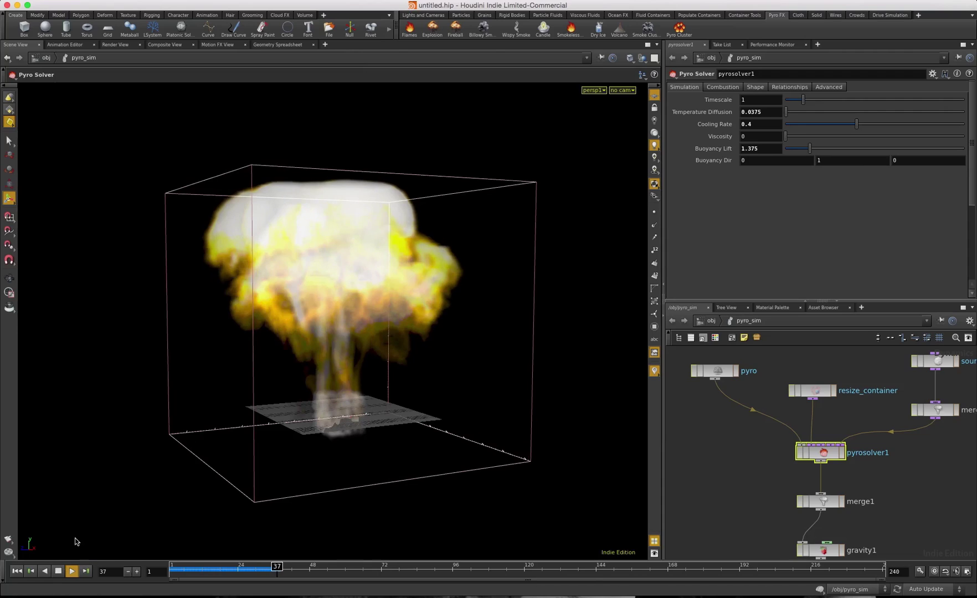
{"action": "left_click", "coordinate": [61, 571]}
{"action": "left_click_drag", "start_coordinate": [374, 406], "coordinate": [432, 410]}
{"action": "scroll", "coordinate": [434, 402], "scroll_direction": "up", "scroll_amount": 5}
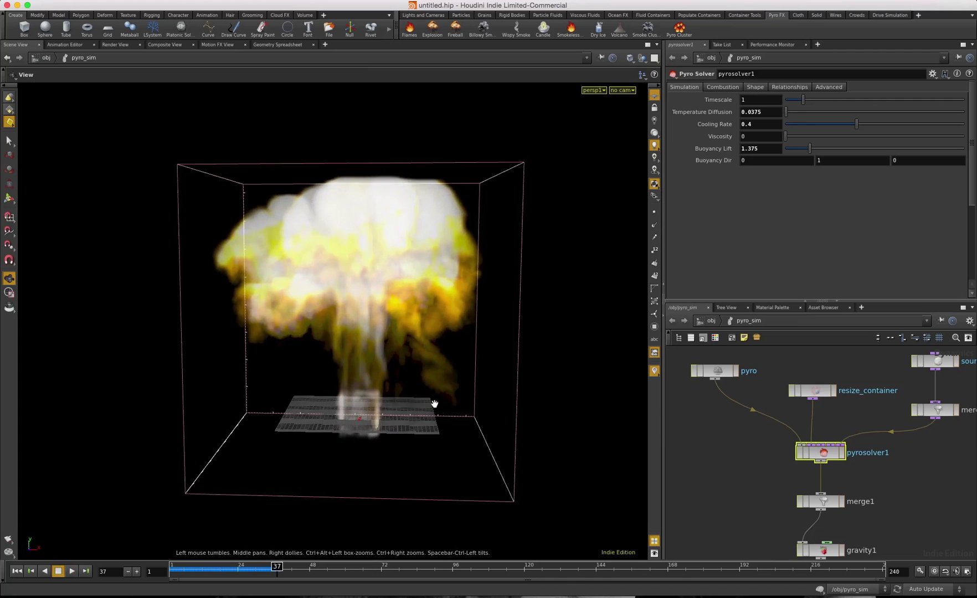
{"action": "middle_click_drag", "start_coordinate": [432, 401], "coordinate": [427, 368]}
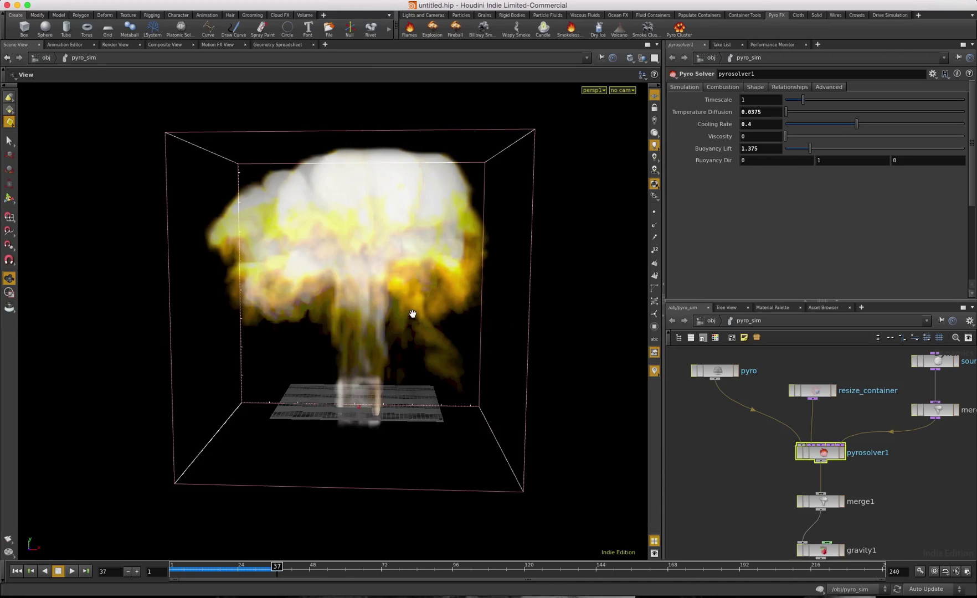
- Disable the dynamics simulation and frame the whole pyro_sim node network
{"action": "mouse_move", "coordinate": [822, 594]}
{"action": "middle_click_drag", "start_coordinate": [739, 468], "coordinate": [727, 447]}
{"action": "scroll", "coordinate": [726, 447], "scroll_direction": "down", "scroll_amount": 3}
{"action": "scroll", "coordinate": [730, 441], "scroll_direction": "up", "scroll_amount": 2}
{"action": "scroll", "coordinate": [729, 440], "scroll_direction": "down", "scroll_amount": 2}
{"action": "scroll", "coordinate": [728, 443], "scroll_direction": "up", "scroll_amount": 2}
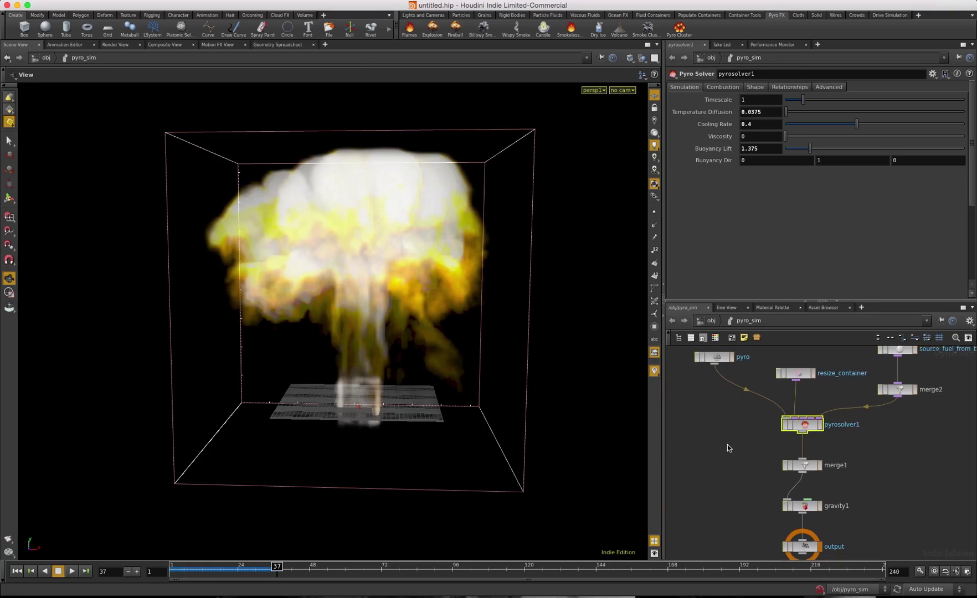
{"action": "scroll", "coordinate": [728, 444], "scroll_direction": "down", "scroll_amount": 1}
{"action": "left_click", "coordinate": [732, 460]}
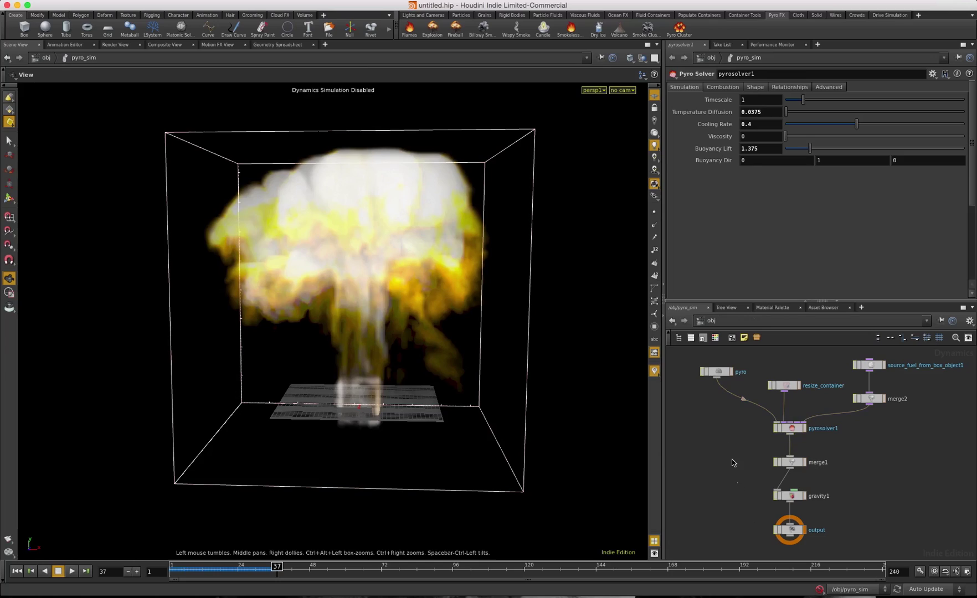
- Go into the pyro_import object and add a ROP Output Driver node below import_pyrofields
{"action": "key", "text": "u"}
{"action": "left_click_drag", "start_coordinate": [846, 441], "coordinate": [774, 436]}
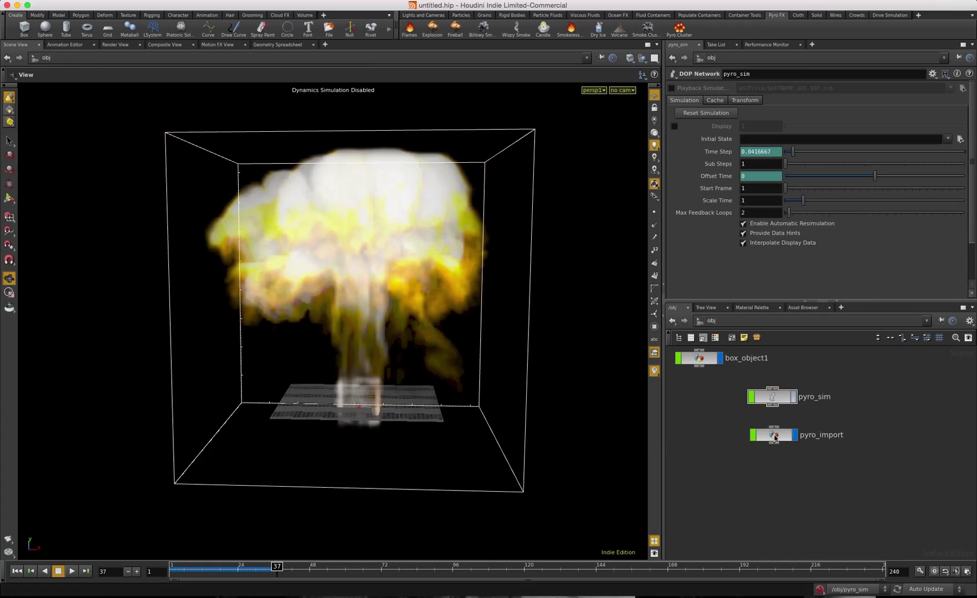
{"action": "double_click", "coordinate": [775, 437]}
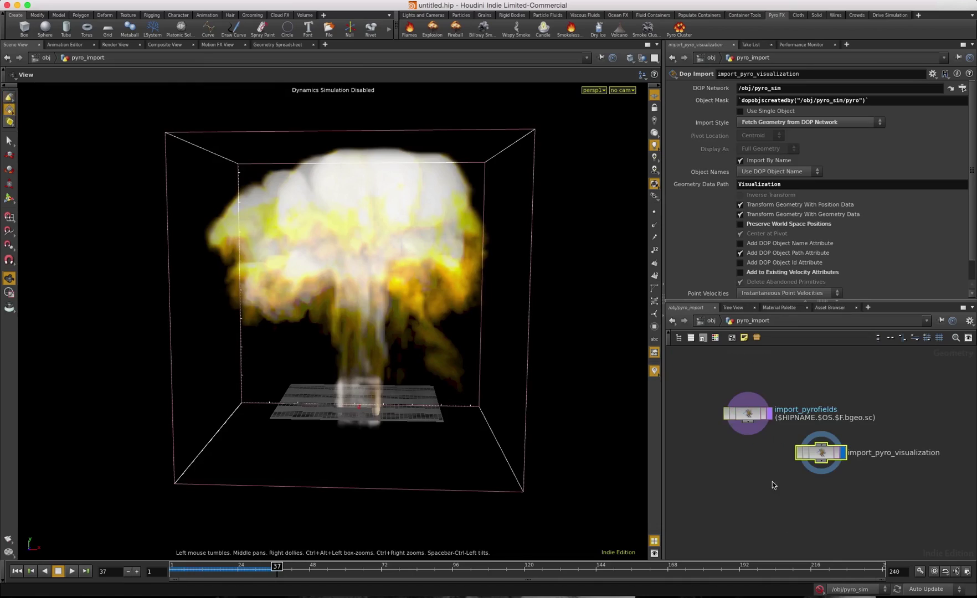
{"action": "key", "text": "Tab"}
{"action": "type", "text": "rop"}
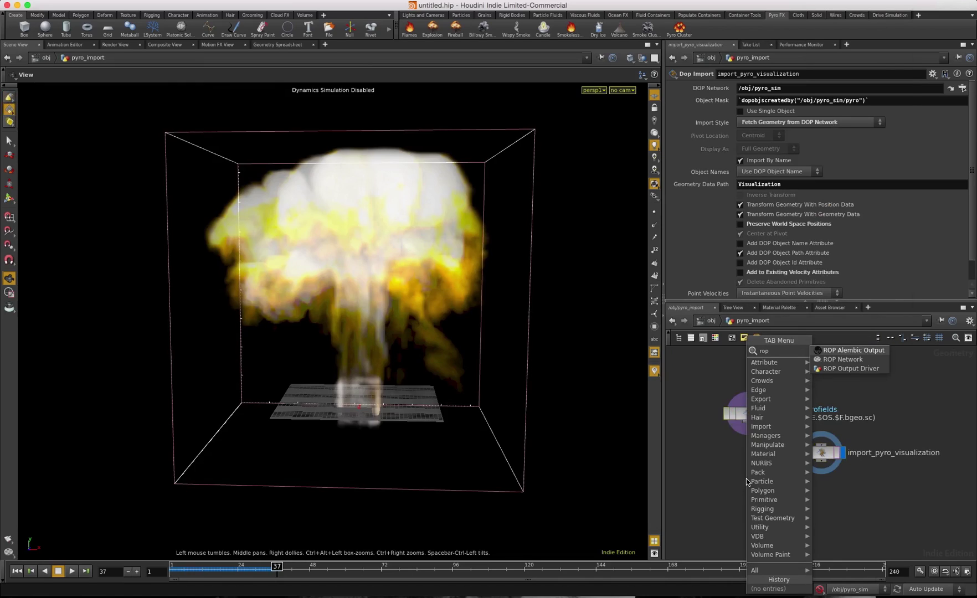
{"action": "key", "text": "Down"}
{"action": "key", "text": "Return"}
{"action": "left_click", "coordinate": [743, 472]}
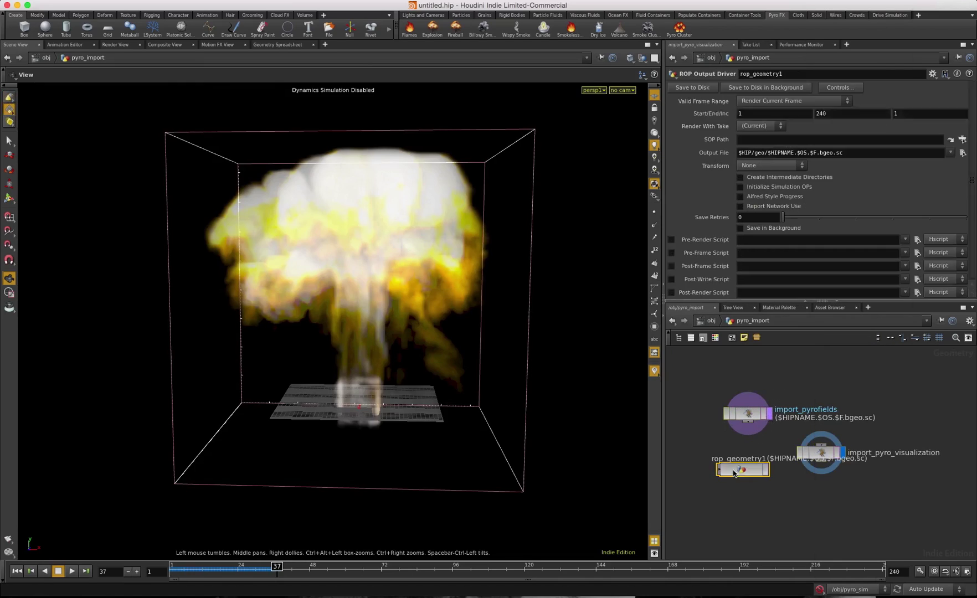
- Wire import_pyrofields into the ROP Output Driver, move import_pyro_visualization aside, and turn off Create Intermediate Directories
{"action": "left_click_drag", "start_coordinate": [746, 415], "coordinate": [743, 445]}
{"action": "left_click_drag", "start_coordinate": [821, 452], "coordinate": [823, 498]}
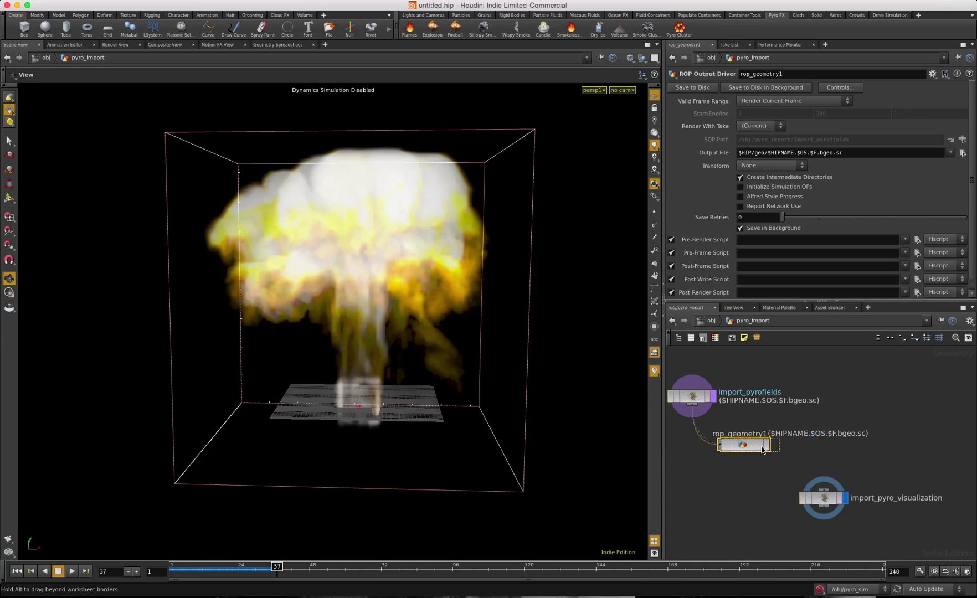
{"action": "left_click_drag", "start_coordinate": [744, 446], "coordinate": [754, 445]}
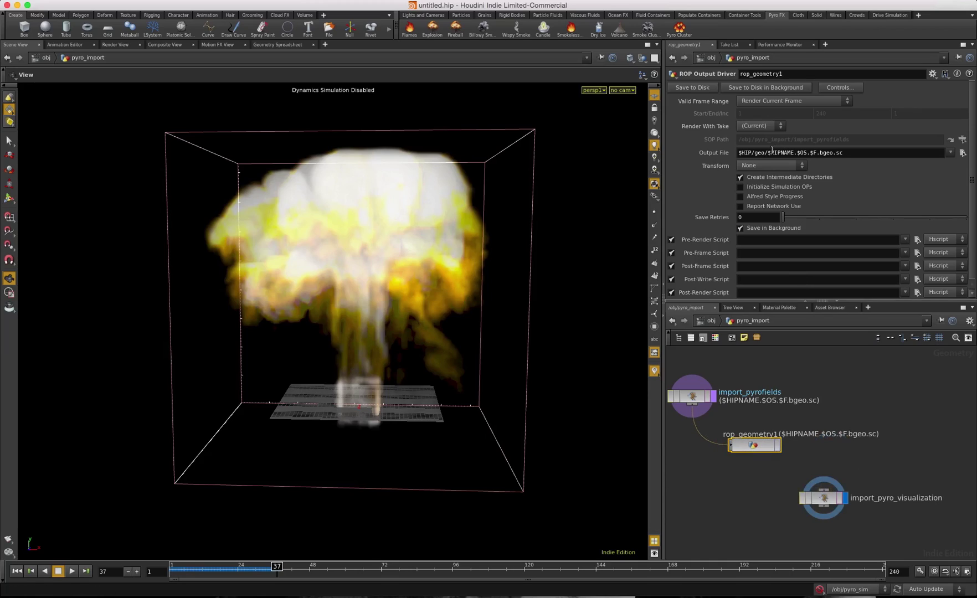
{"action": "left_click", "coordinate": [824, 178]}
- Save the scene as lego_example.hiplc in the lego_explosion folder, overwriting the existing file
{"action": "left_click", "coordinate": [95, 0]}
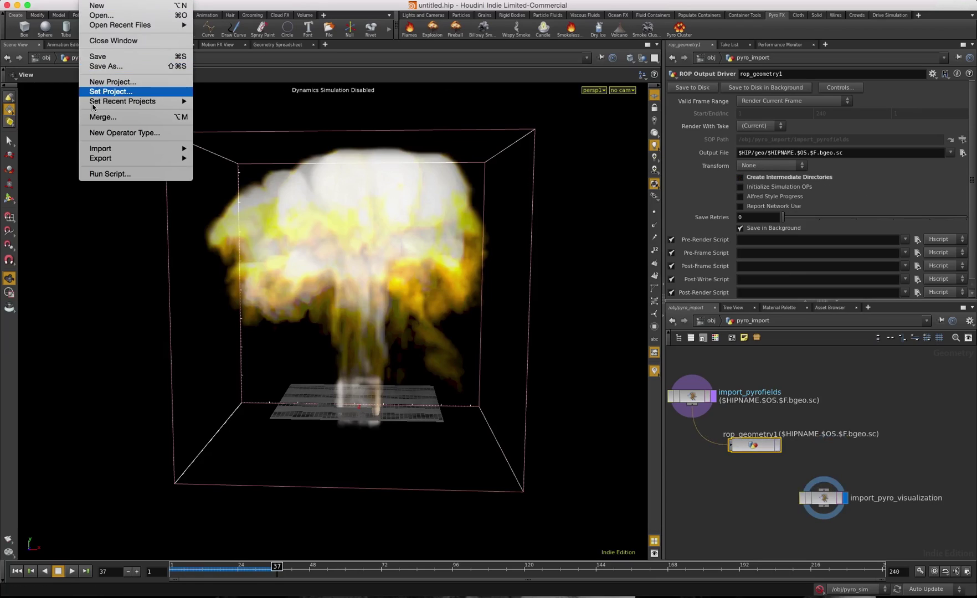
{"action": "left_click", "coordinate": [100, 67]}
{"action": "double_click", "coordinate": [312, 148]}
{"action": "left_click", "coordinate": [311, 117]}
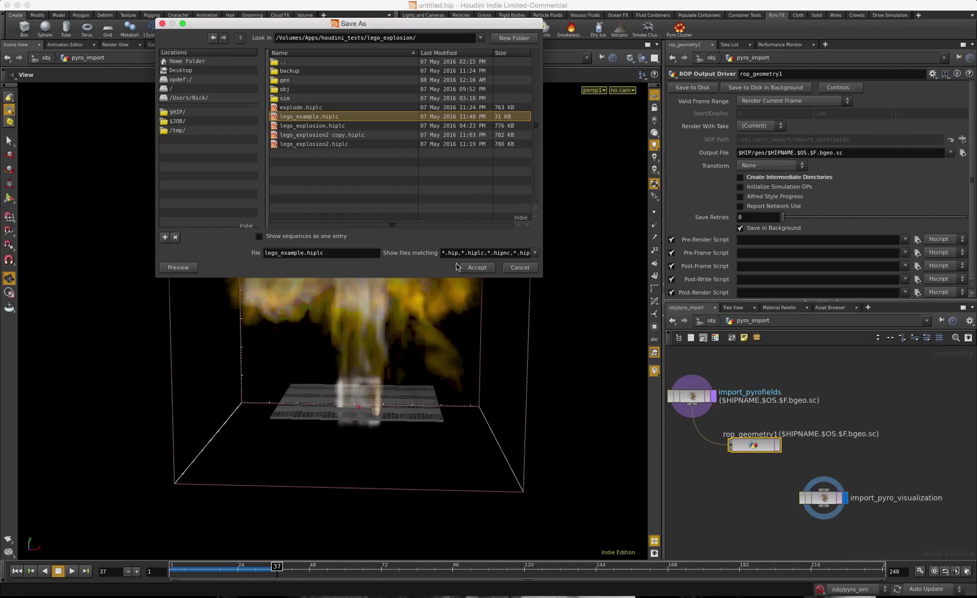
{"action": "left_click", "coordinate": [474, 269]}
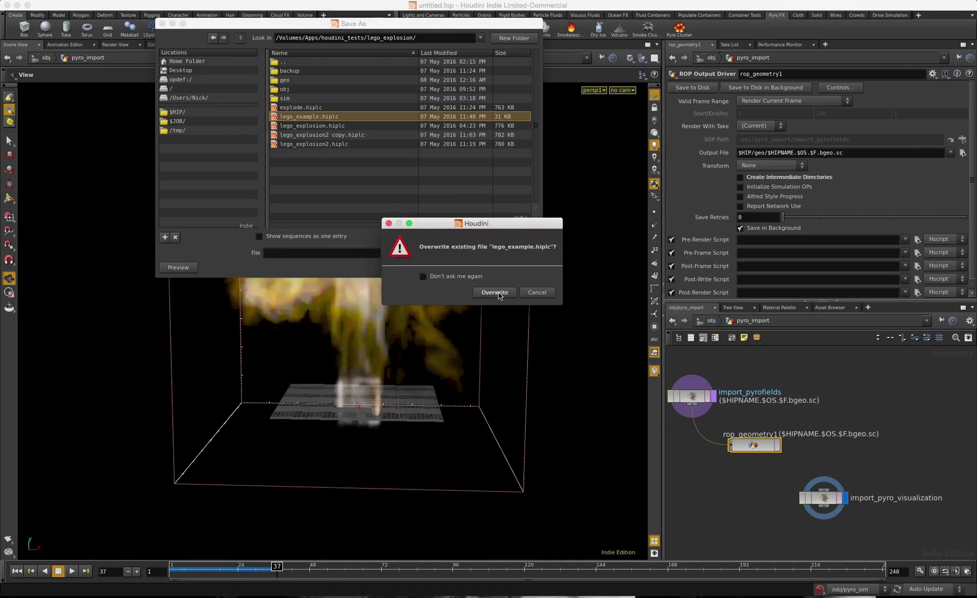
{"action": "left_click", "coordinate": [498, 294]}
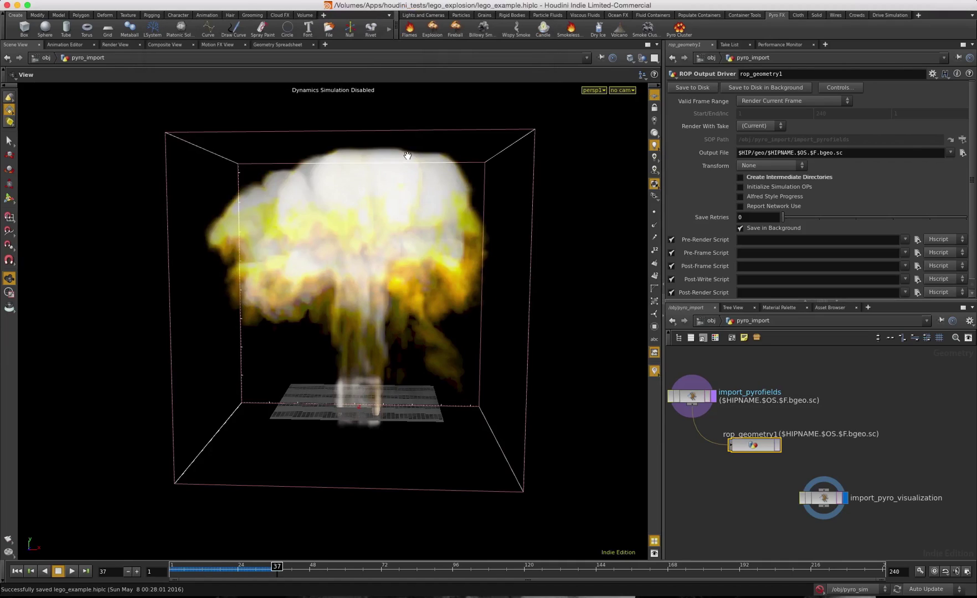
- Examine the ROP Output Driver's output file path and view the matching geo folder in Finder
{"action": "left_click_drag", "start_coordinate": [847, 151], "coordinate": [716, 150]}
{"action": "left_click", "coordinate": [796, 153]}
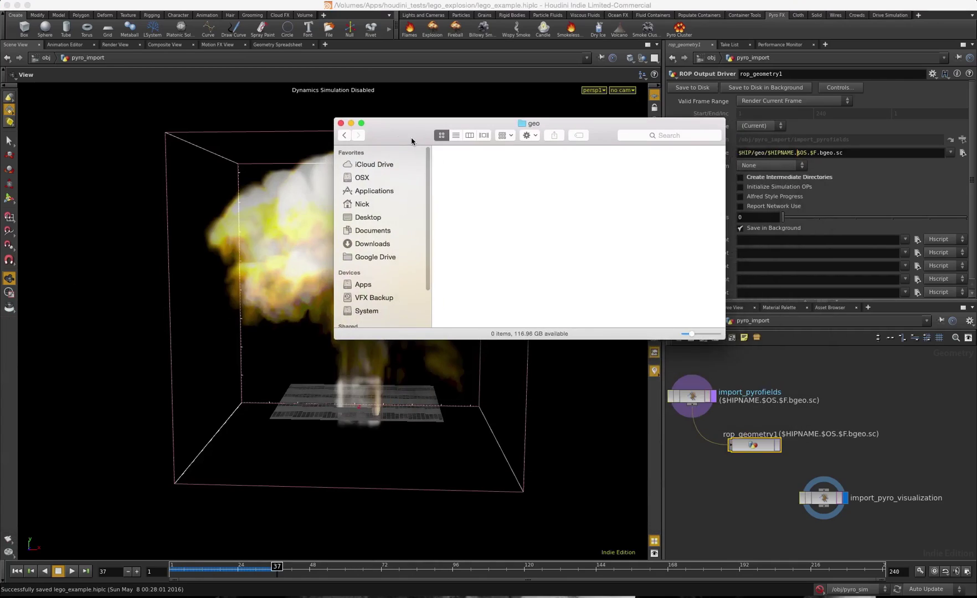
{"action": "left_click_drag", "start_coordinate": [408, 128], "coordinate": [119, 340]}
{"action": "left_click", "coordinate": [553, 305]}
{"action": "left_click", "coordinate": [561, 304]}
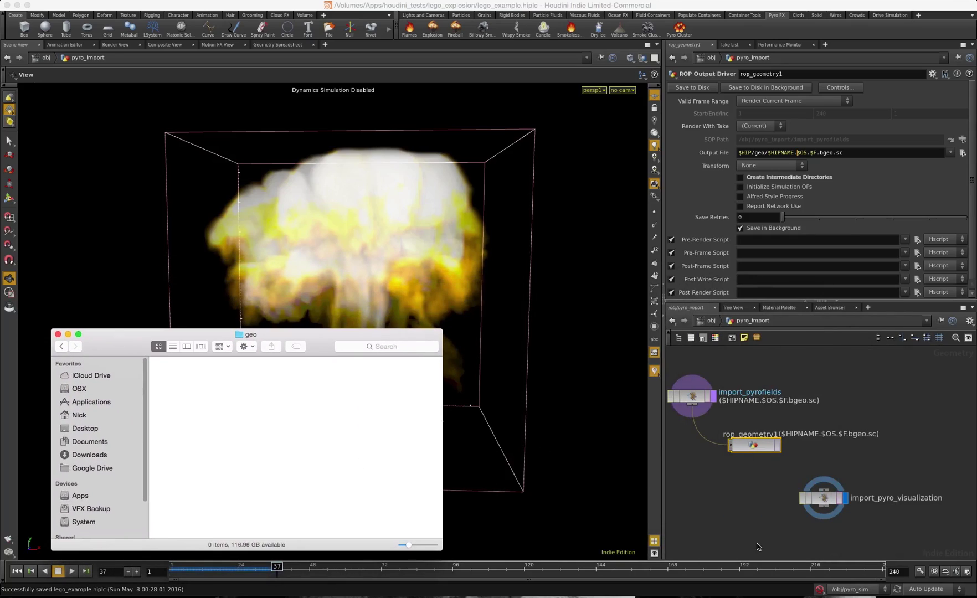
- Return to Houdini and set the timeline's end frame to 75
{"action": "left_click", "coordinate": [904, 570]}
{"action": "mouse_move", "coordinate": [903, 597]}
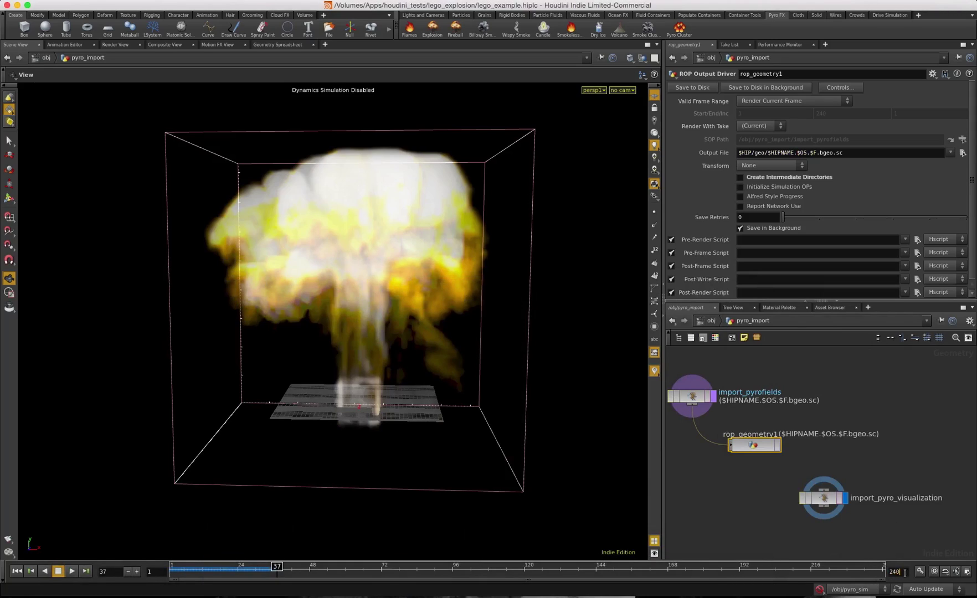
{"action": "key", "text": "BackSpace"}
{"action": "key", "text": "BackSpace"}
{"action": "key", "text": "Return"}
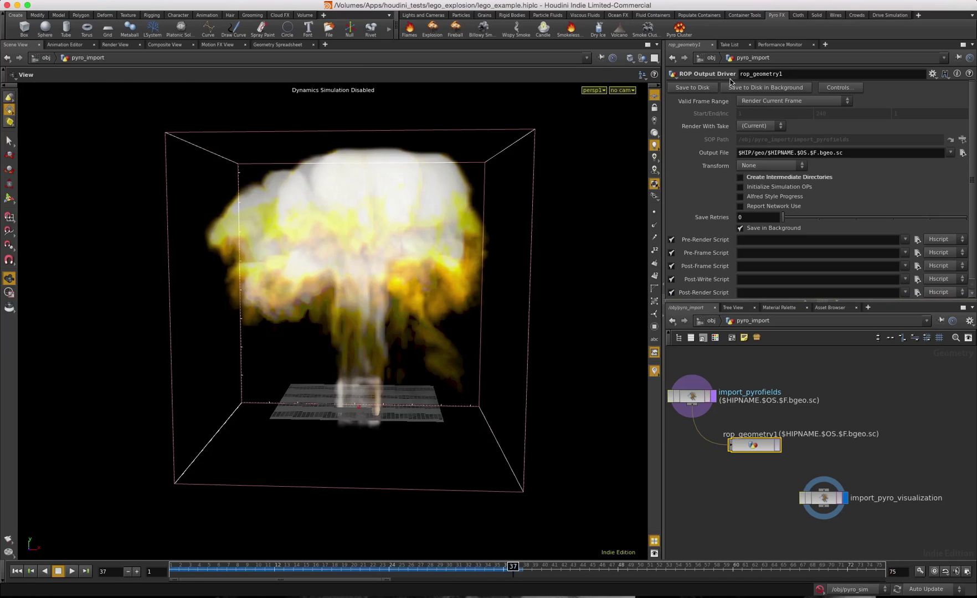
- Set the ROP Output Driver to Render Frame Range, delete the end frame's channel and enter 75
{"action": "left_click", "coordinate": [775, 101]}
{"action": "left_click", "coordinate": [778, 111]}
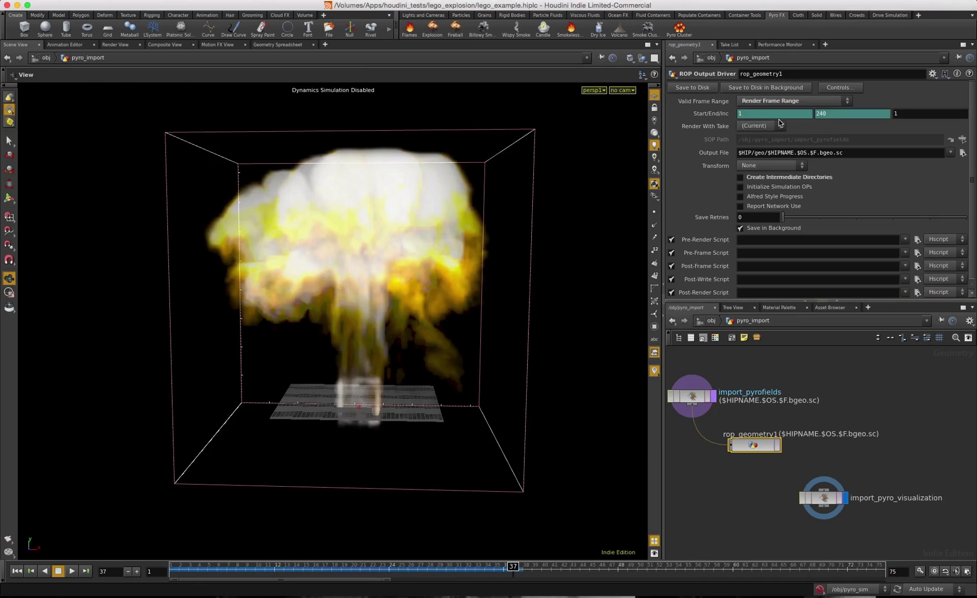
{"action": "right_click", "coordinate": [821, 115]}
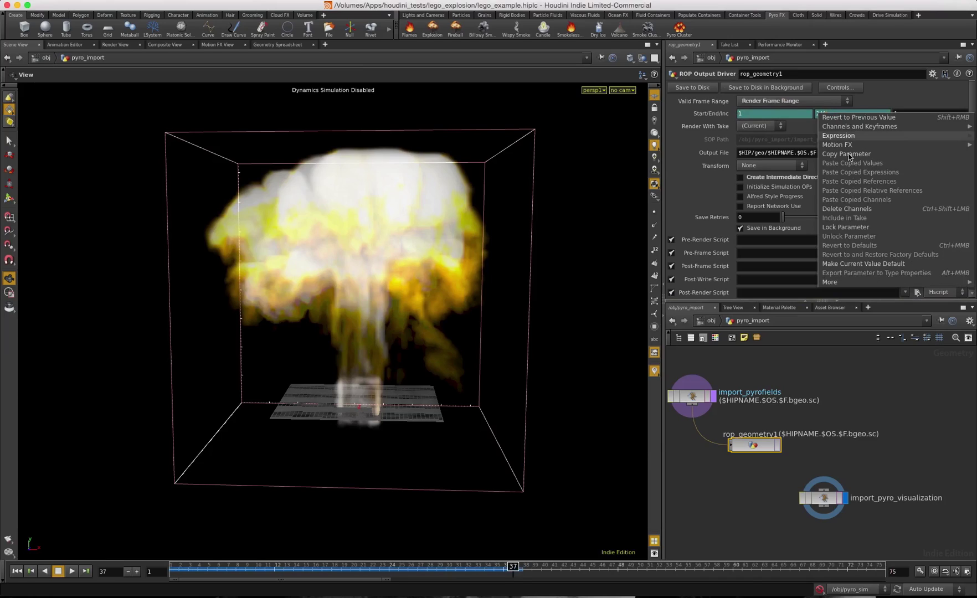
{"action": "left_click", "coordinate": [845, 209]}
{"action": "key", "text": "BackSpace"}
{"action": "key", "text": "BackSpace"}
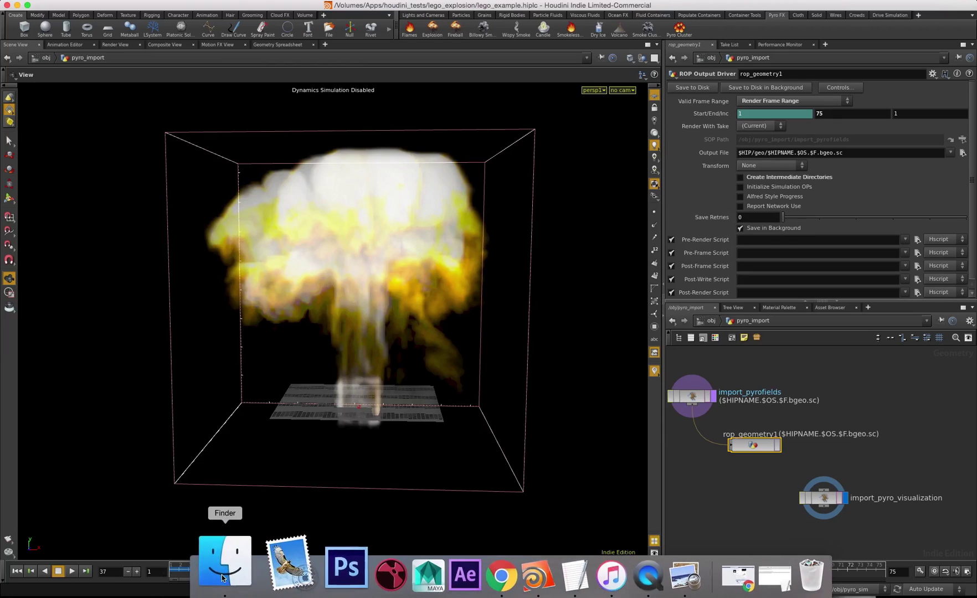
- Check the contents of the geo folder in Finder again and close its window
{"action": "left_click", "coordinate": [222, 578]}
{"action": "left_click_drag", "start_coordinate": [109, 357], "coordinate": [157, 234]}
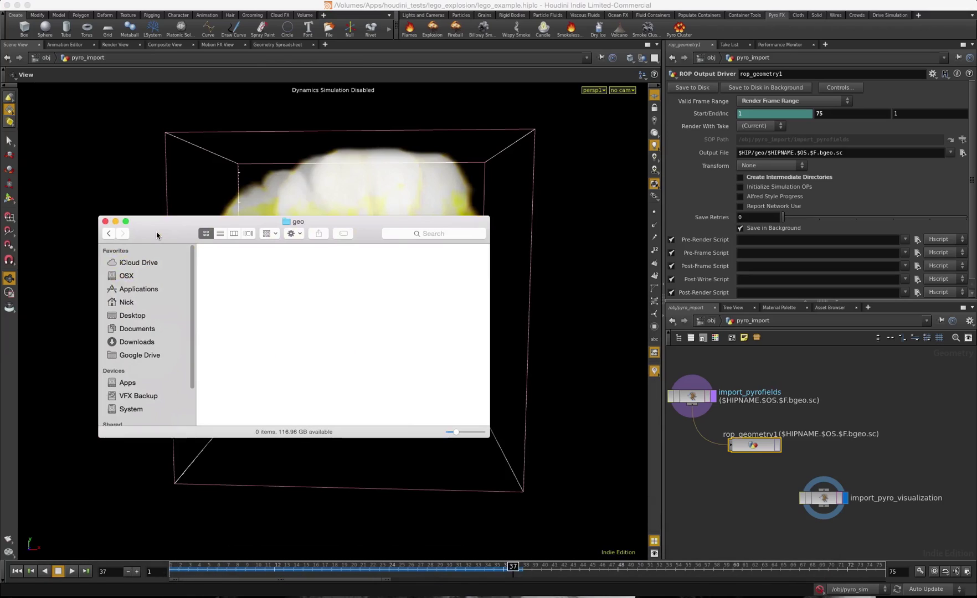
{"action": "key", "text": "super+w"}
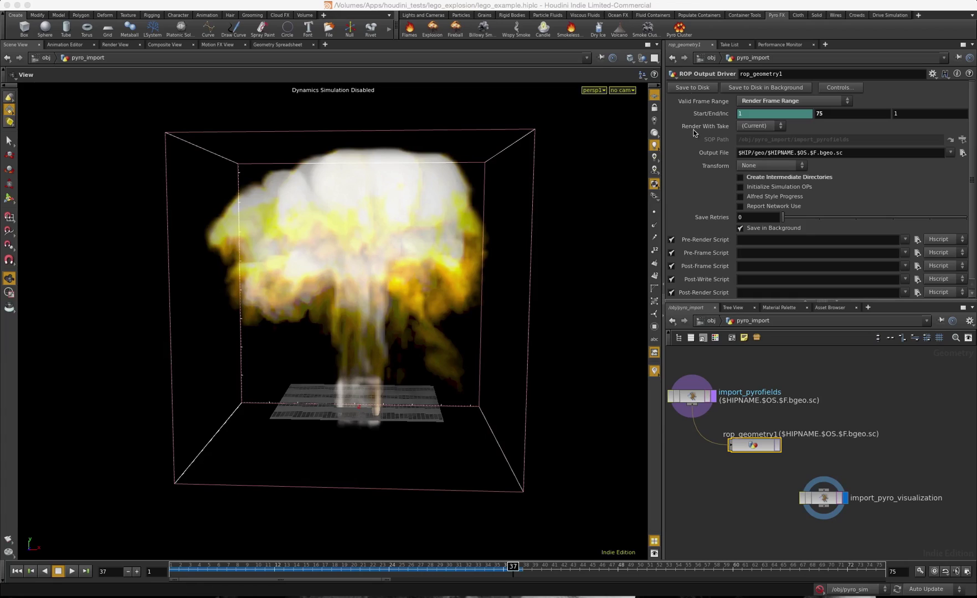
- Save the Pyro frame sequence to disk, then check the written files in Finder's geo folder and close it
{"action": "left_click", "coordinate": [696, 87]}
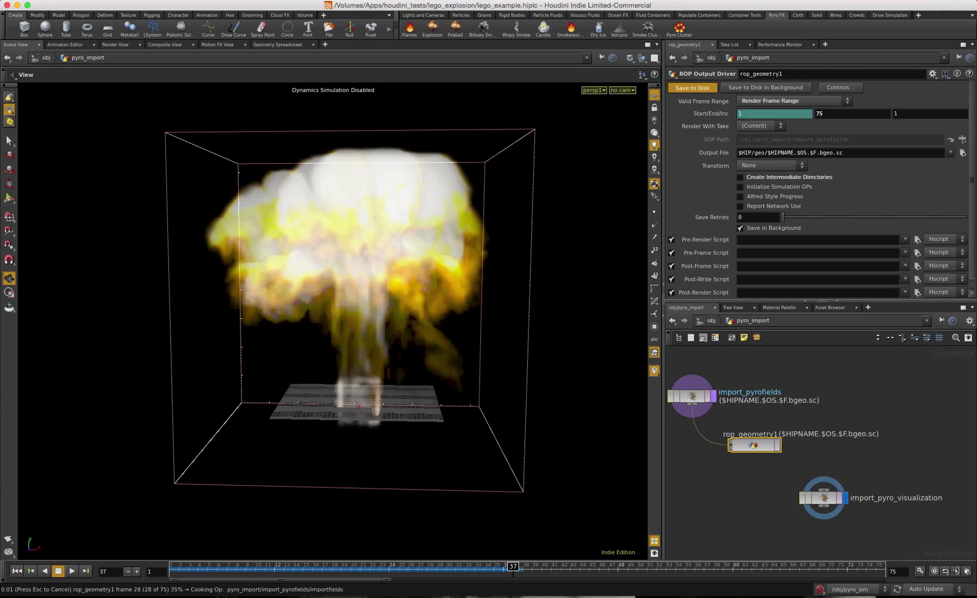
{"action": "key", "text": "super+Tab"}
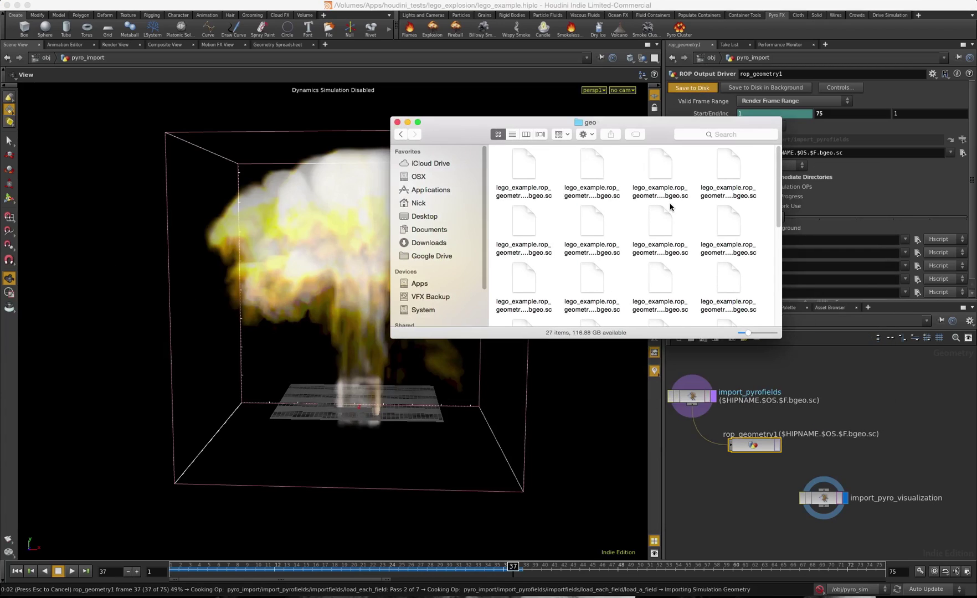
{"action": "scroll", "coordinate": [670, 206], "scroll_direction": "down", "scroll_amount": 10}
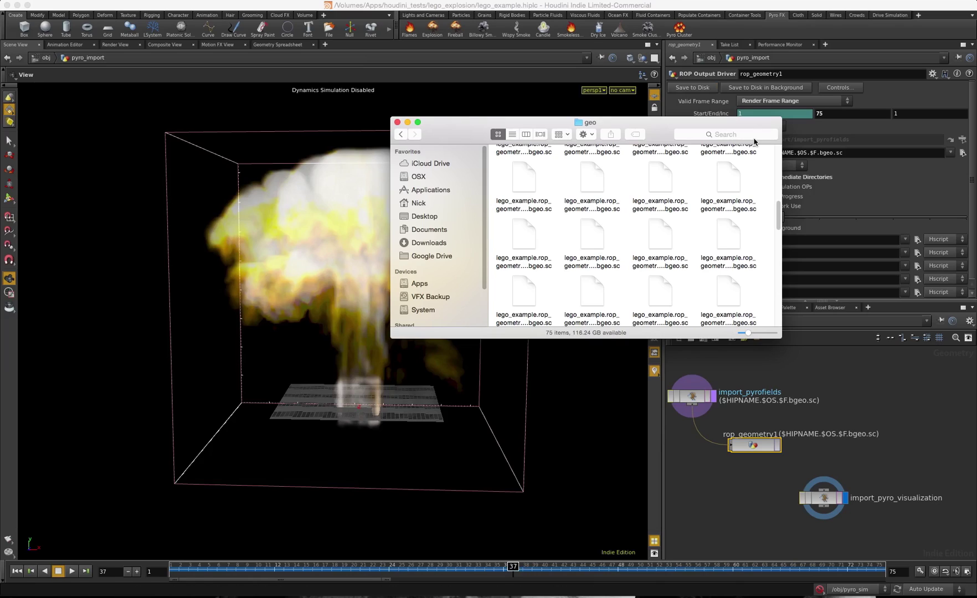
{"action": "scroll", "coordinate": [659, 238], "scroll_direction": "down", "scroll_amount": 3}
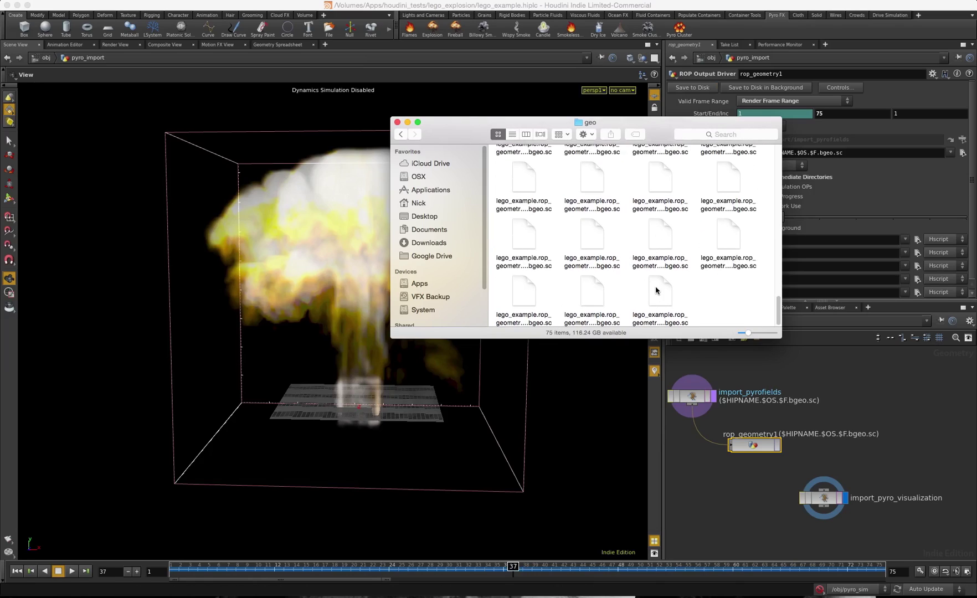
{"action": "double_click", "coordinate": [448, 131]}
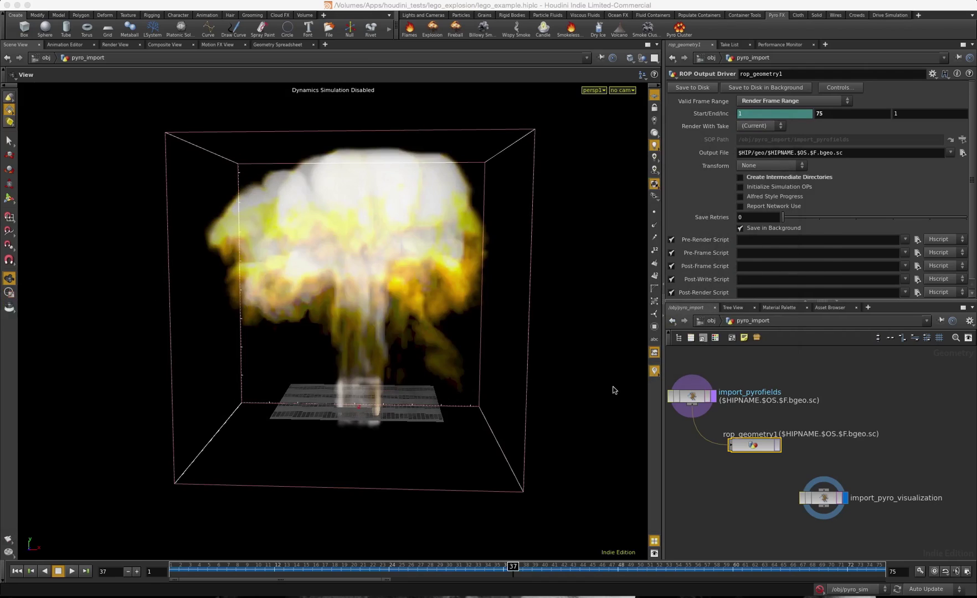
- Go up to the object level and hide box_object1 and pyro_import from the viewport
{"action": "left_click", "coordinate": [735, 492]}
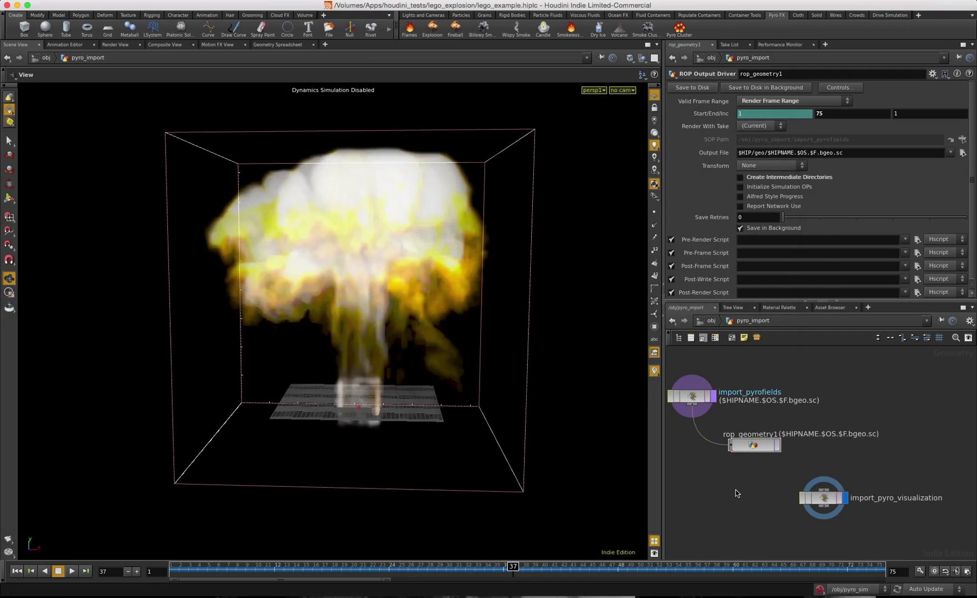
{"action": "key", "text": "u"}
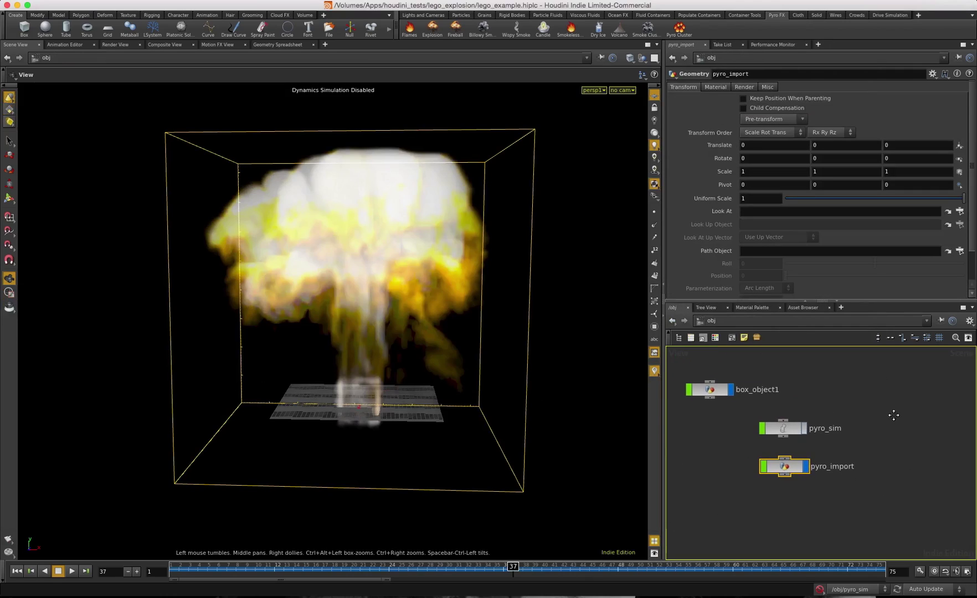
{"action": "left_click", "coordinate": [731, 389]}
{"action": "left_click", "coordinate": [805, 468]}
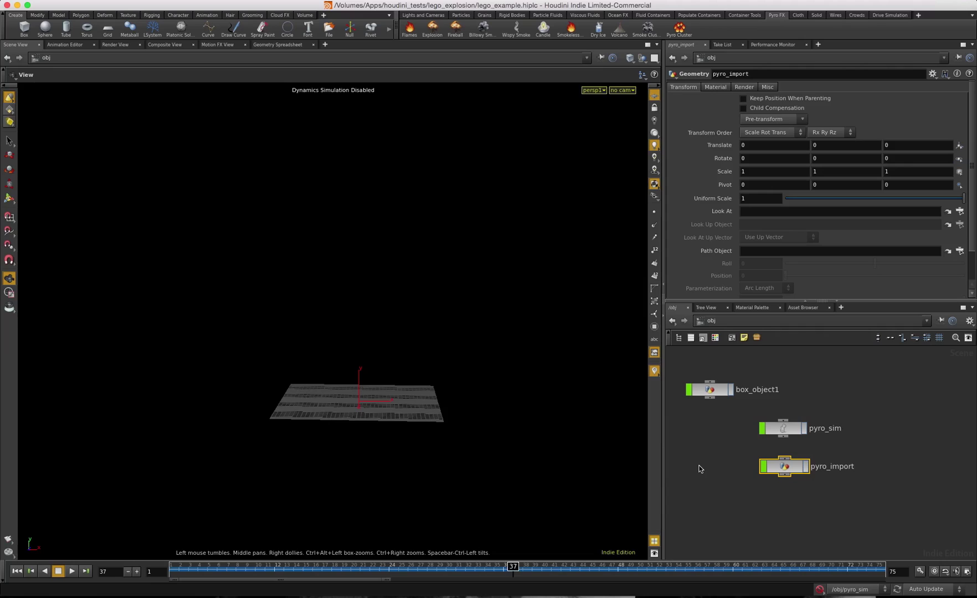
- Add a Geometry object below box_object1 in the network and rename it convert_to_lego
{"action": "key", "text": "Tab"}
{"action": "type", "text": "geo"}
{"action": "key", "text": "Return"}
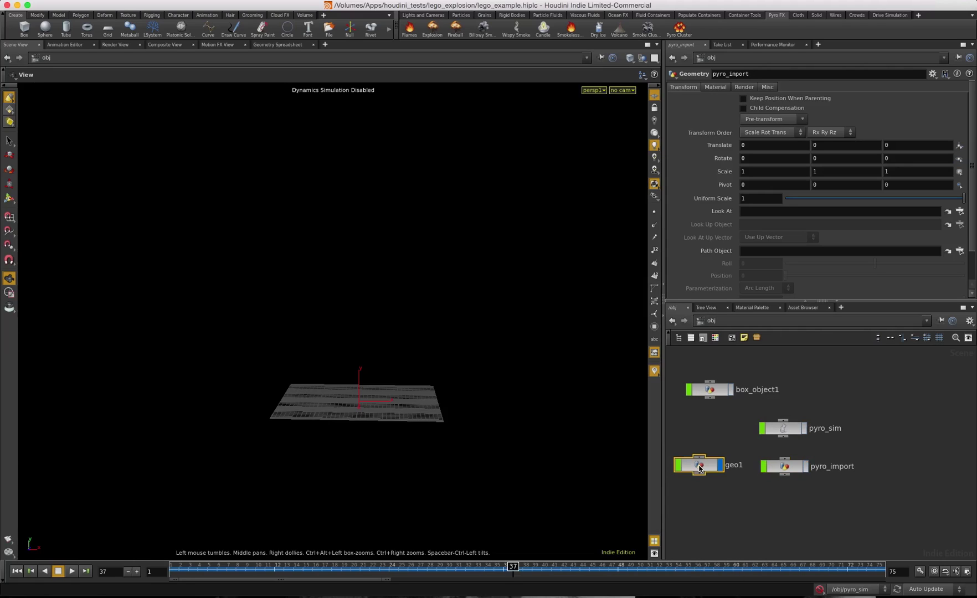
{"action": "left_click", "coordinate": [708, 480]}
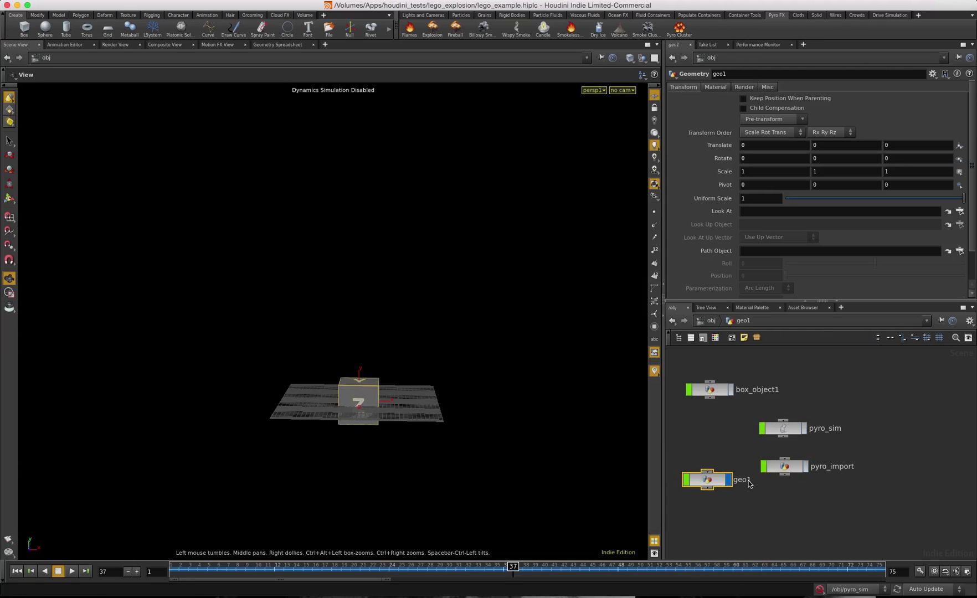
{"action": "key", "text": "i"}
{"action": "key", "text": "u"}
{"action": "double_click", "coordinate": [747, 478]}
{"action": "type", "text": "convert"}
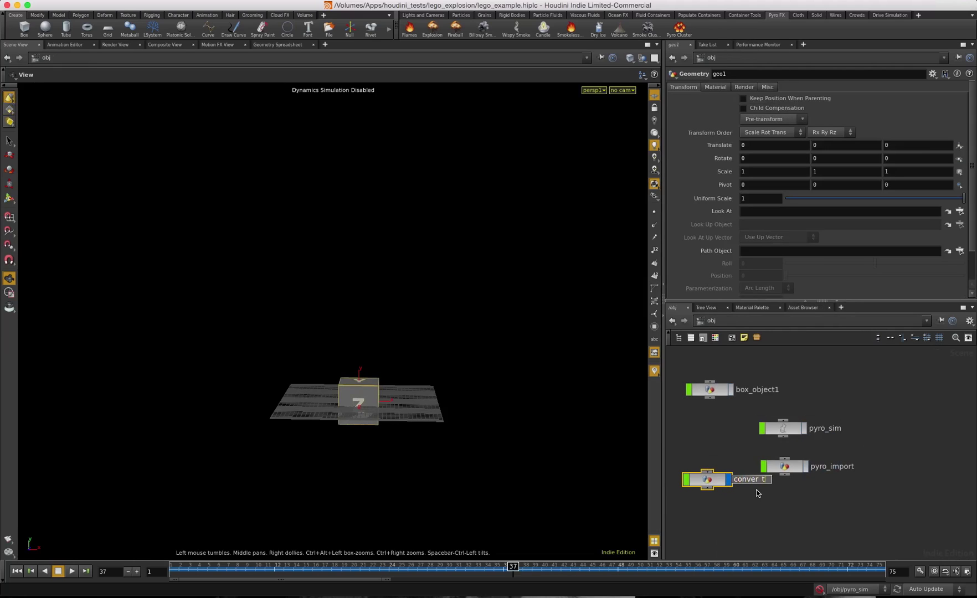
{"action": "type", "text": "_to_lego"}
{"action": "key", "text": "Return"}
{"action": "left_click_drag", "start_coordinate": [730, 479], "coordinate": [732, 495]}
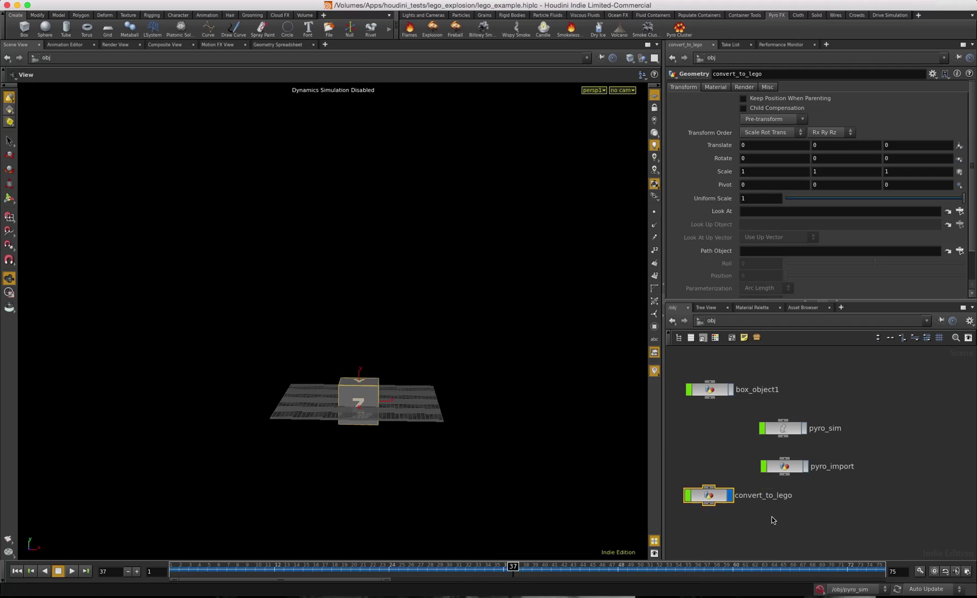
- Inside convert_to_lego, load the cached sequence $HIP/geo/lego_example.rop_geometry1.$F.bgeo.sc into the File node
{"action": "double_click", "coordinate": [711, 501]}
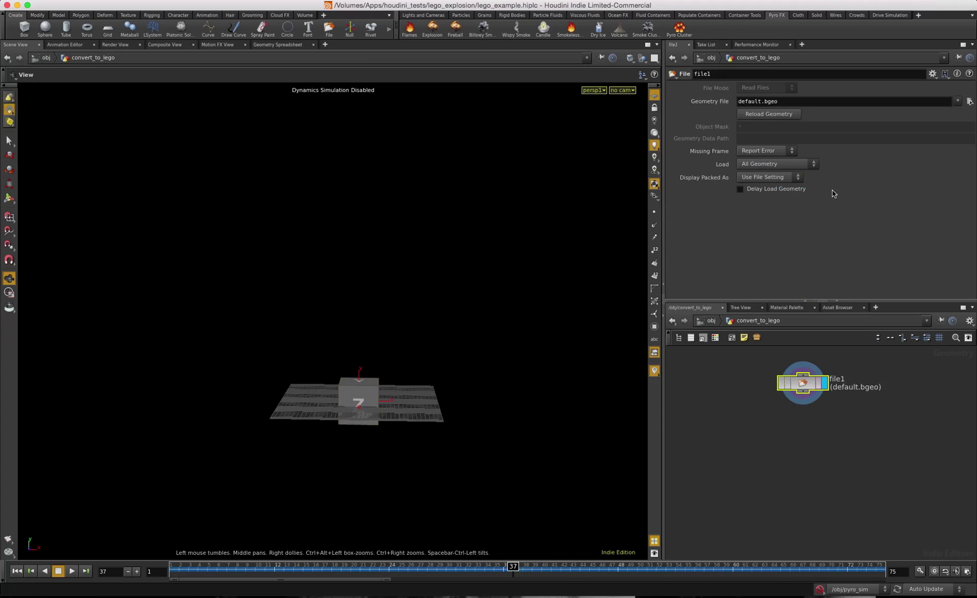
{"action": "left_click", "coordinate": [969, 102]}
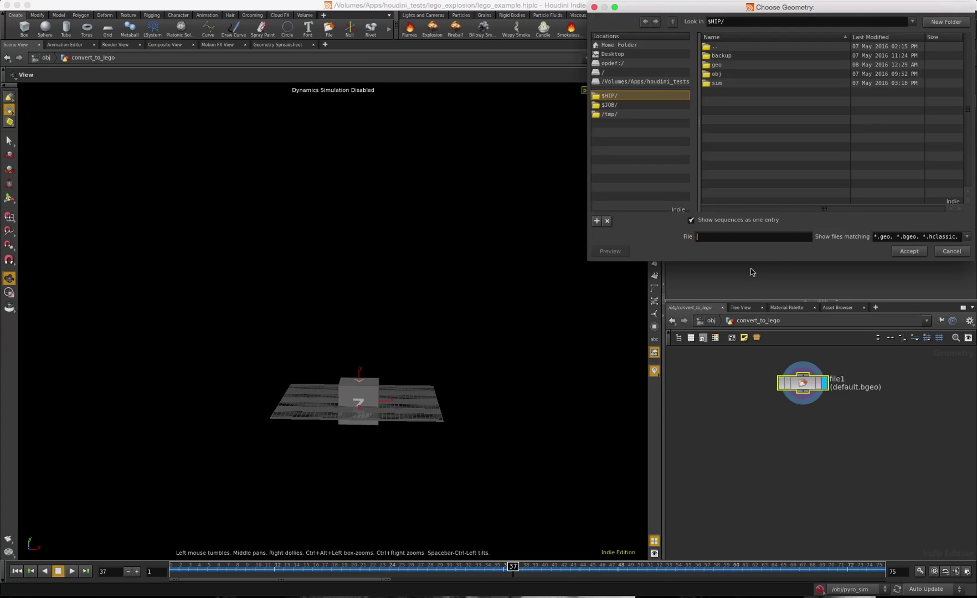
{"action": "double_click", "coordinate": [716, 65]}
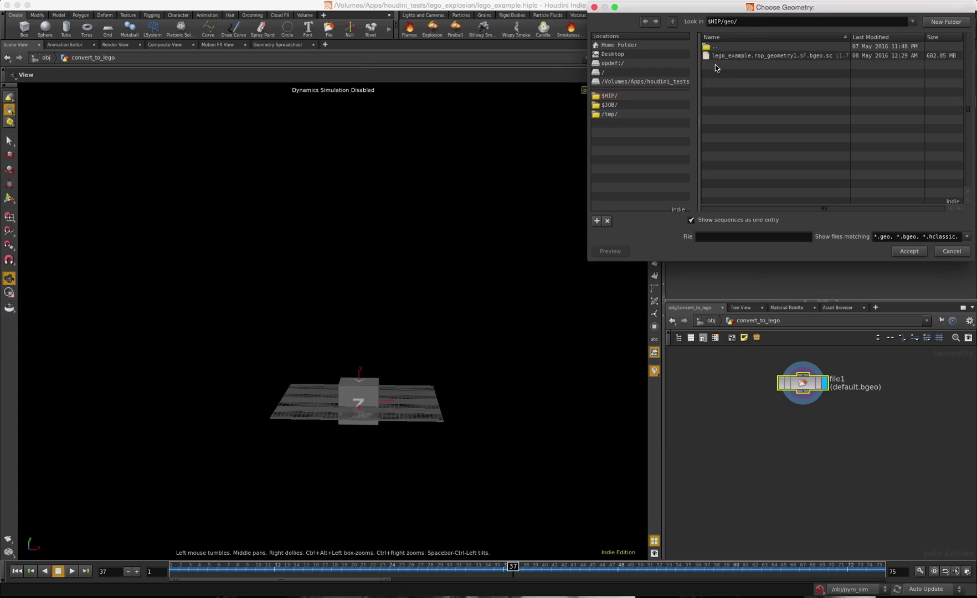
{"action": "left_click", "coordinate": [838, 55]}
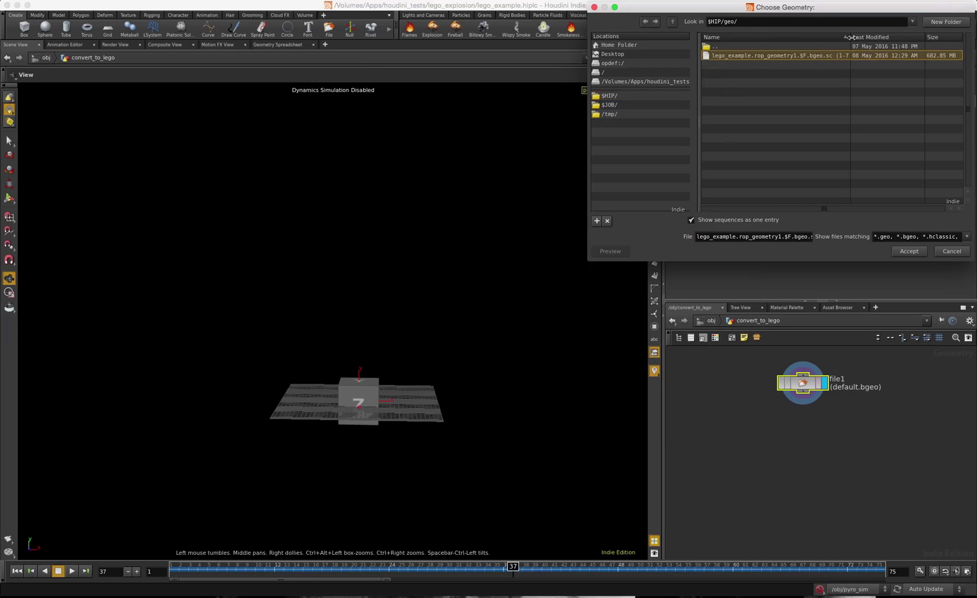
{"action": "left_click", "coordinate": [857, 37]}
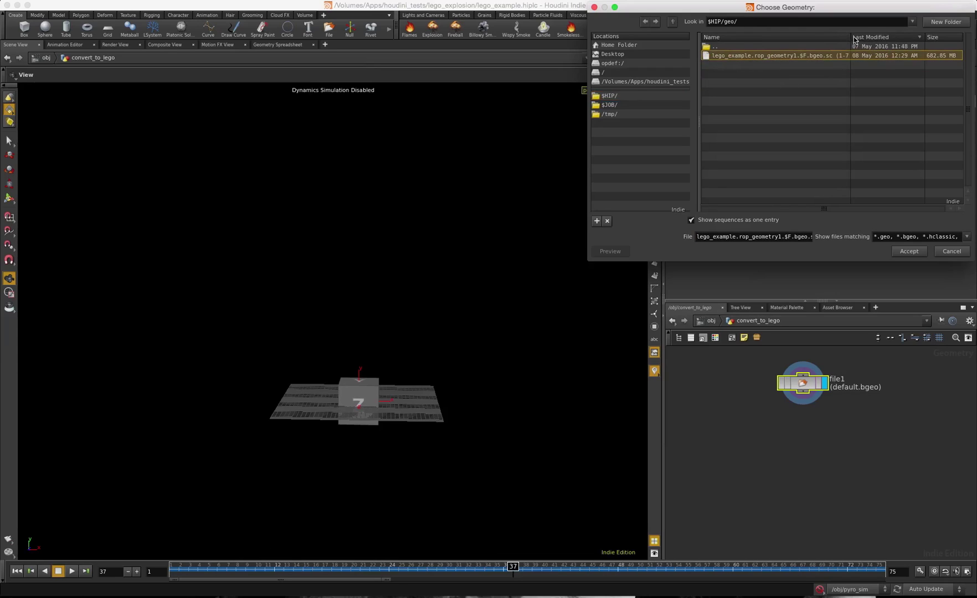
{"action": "left_click_drag", "start_coordinate": [851, 37], "coordinate": [871, 39]}
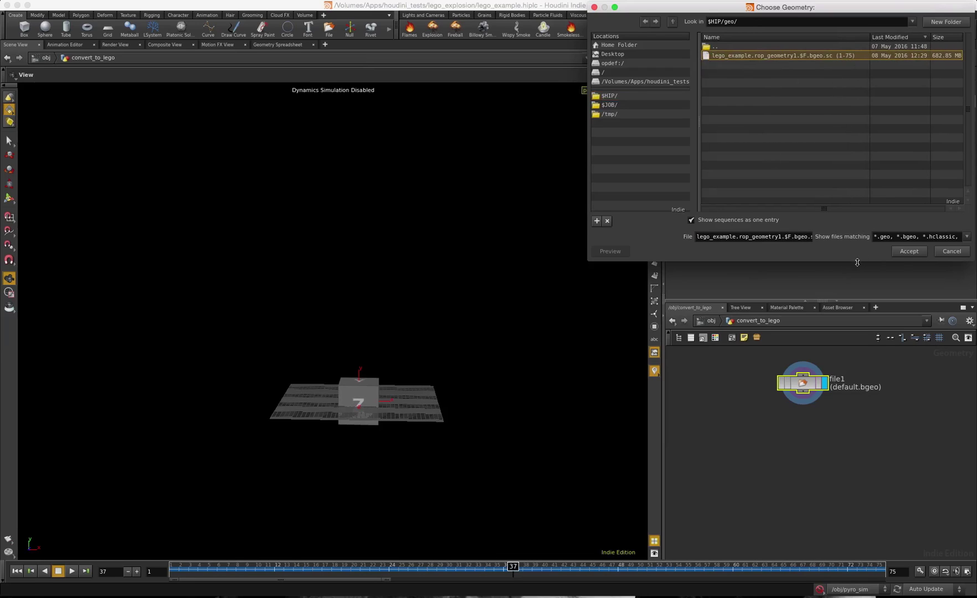
{"action": "left_click", "coordinate": [908, 252]}
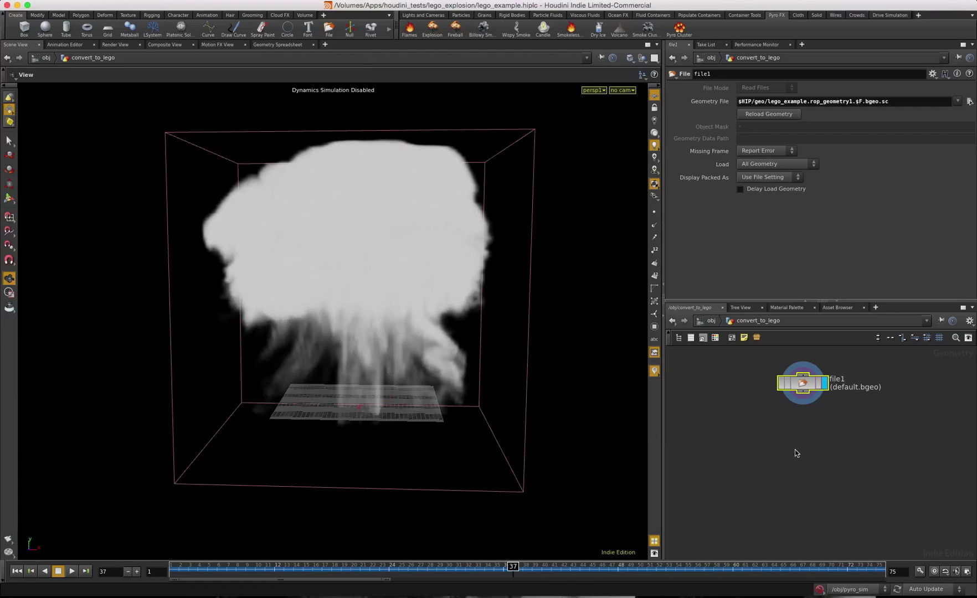
- Play the imported explosion cache from frame 1 to check it, and stop the playback
{"action": "left_click", "coordinate": [32, 576]}
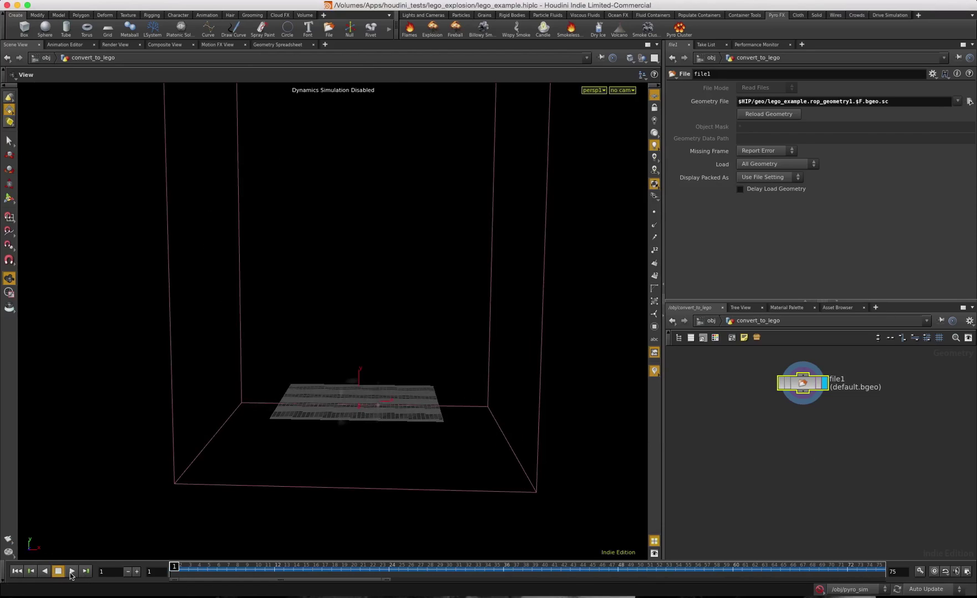
{"action": "left_click", "coordinate": [71, 574]}
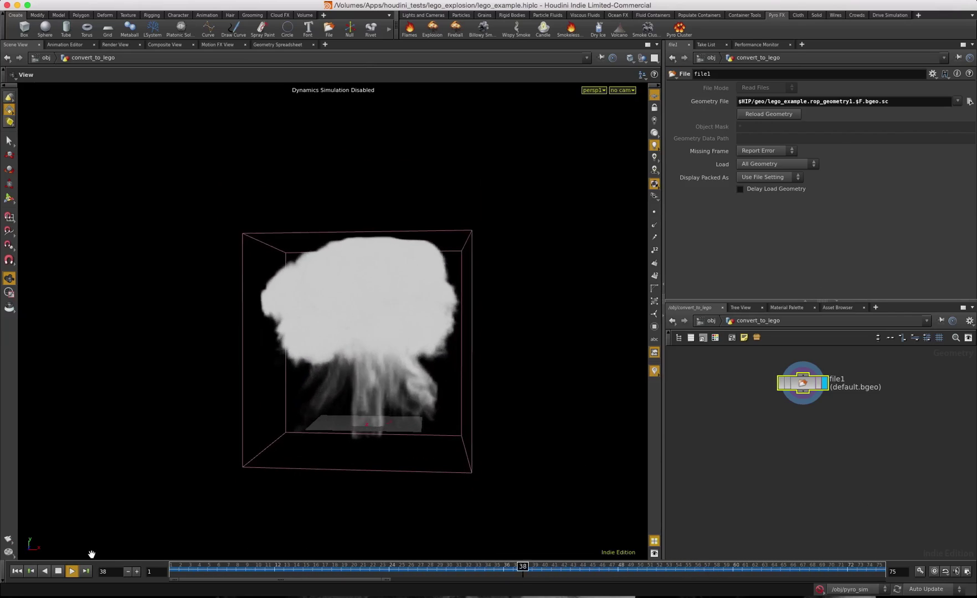
{"action": "left_click", "coordinate": [59, 571]}
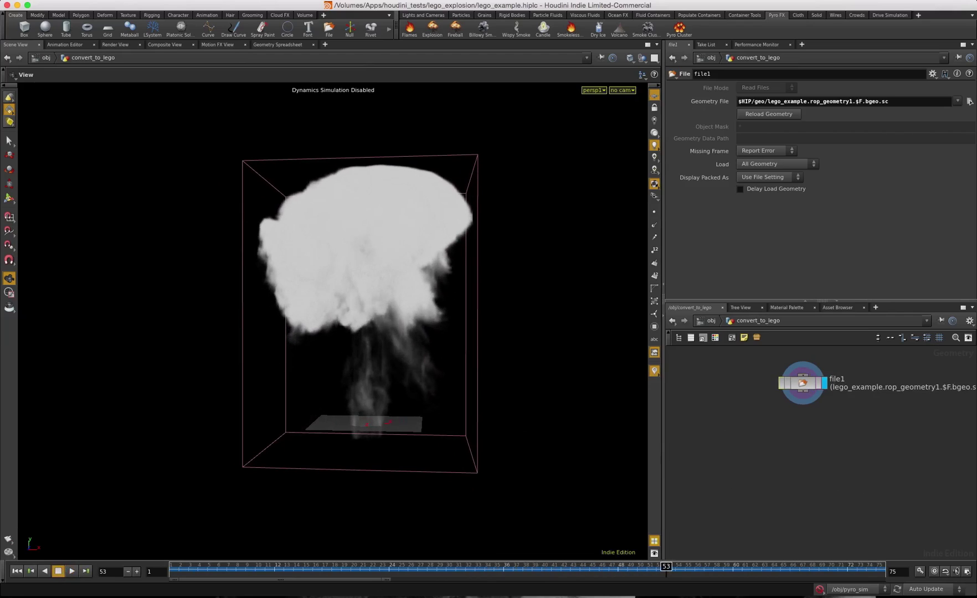
- Rename the File node explosion_import and move it slightly higher in the network
{"action": "double_click", "coordinate": [838, 378]}
{"action": "type", "text": "explos"}
{"action": "key", "text": "BackSpace"}
{"action": "type", "text": "osion_import"}
{"action": "key", "text": "Return"}
{"action": "left_click_drag", "start_coordinate": [802, 383], "coordinate": [811, 369]}
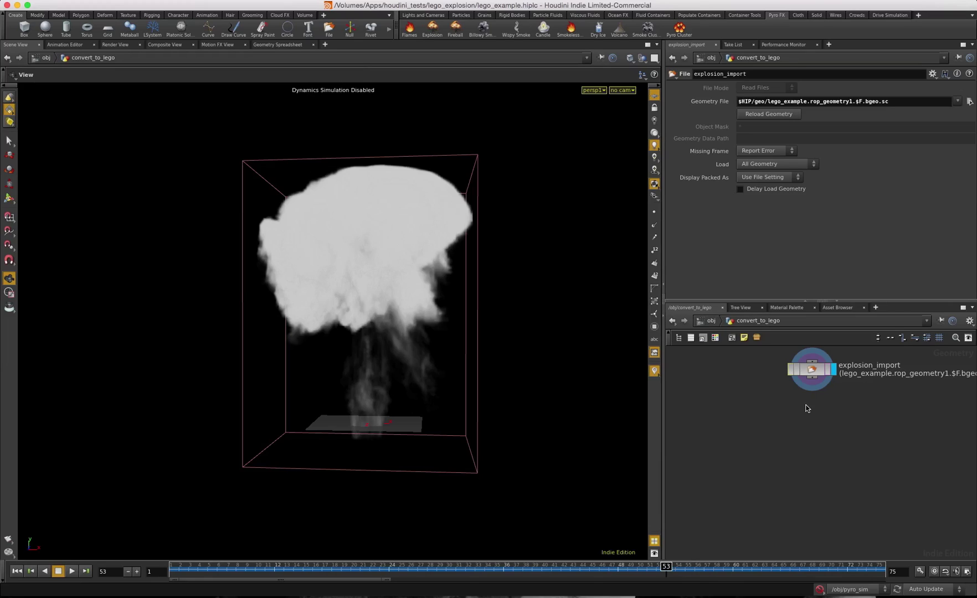
- Add a Points from Volume node below and to the left of explosion_import
{"action": "key", "text": "Tab"}
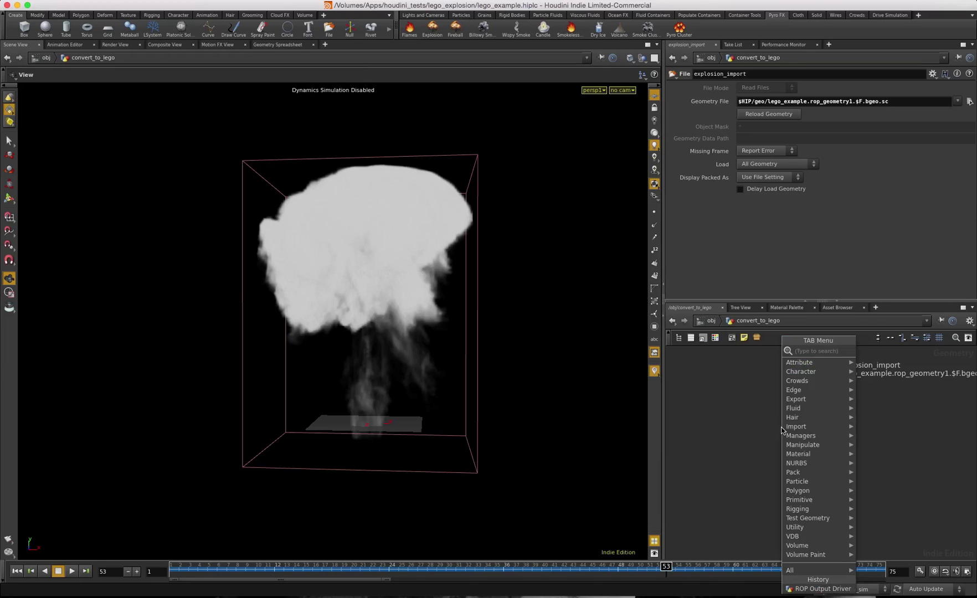
{"action": "type", "text": "pointsf"}
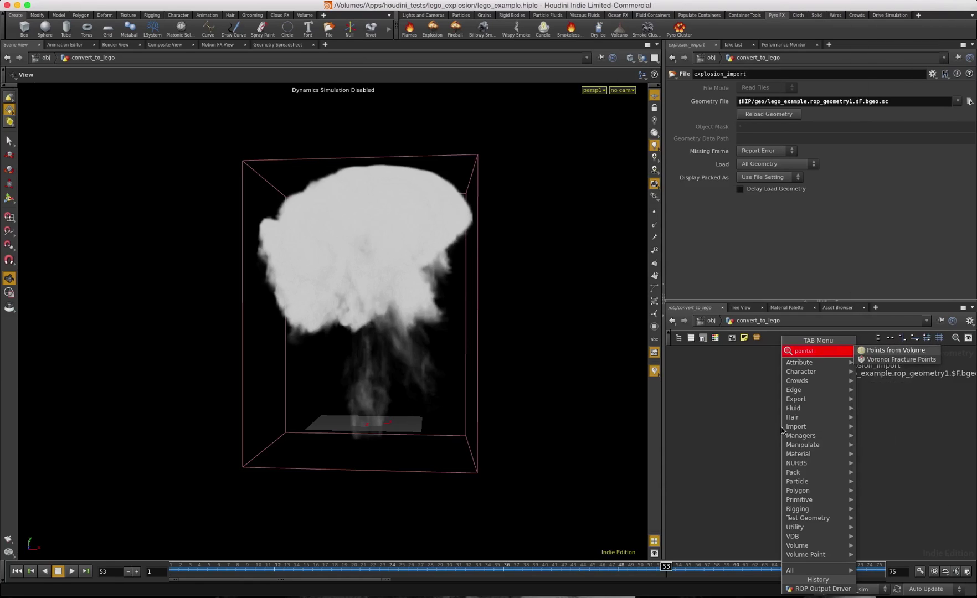
{"action": "key", "text": "Return"}
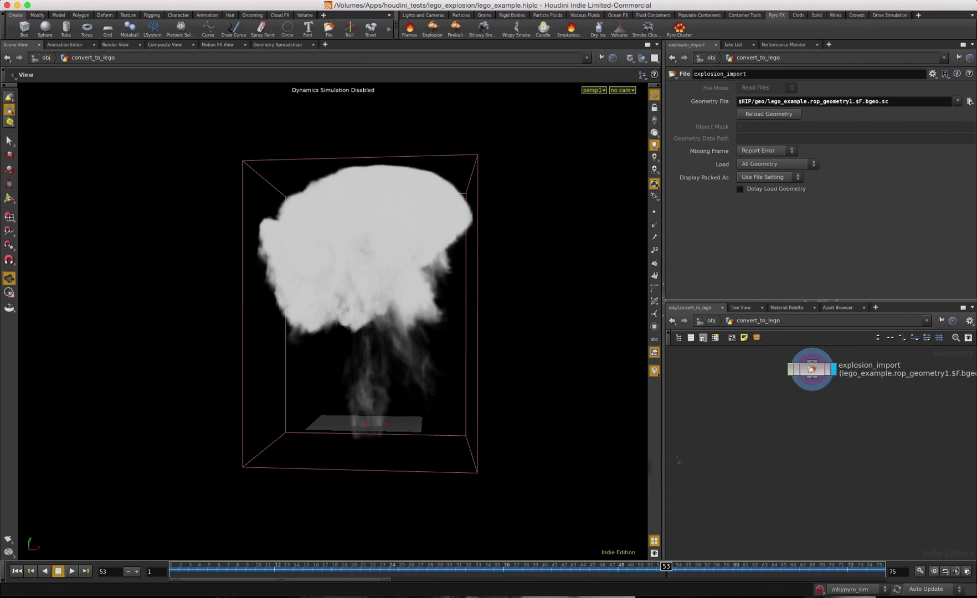
{"action": "left_click", "coordinate": [745, 403]}
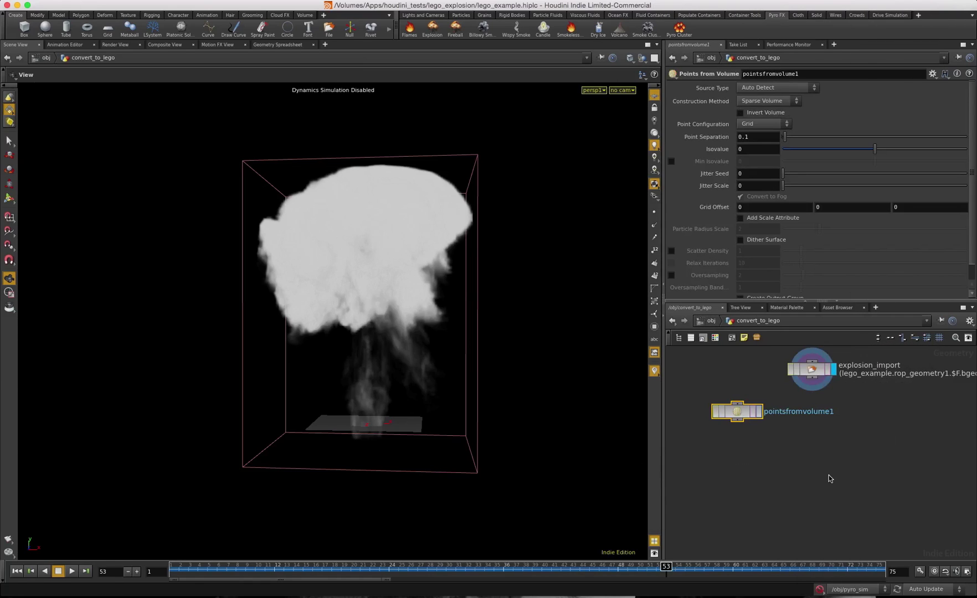
- Add an Attribute from Volume node below the Points from Volume node
{"action": "key", "text": "Tab"}
{"action": "type", "text": "attrib"}
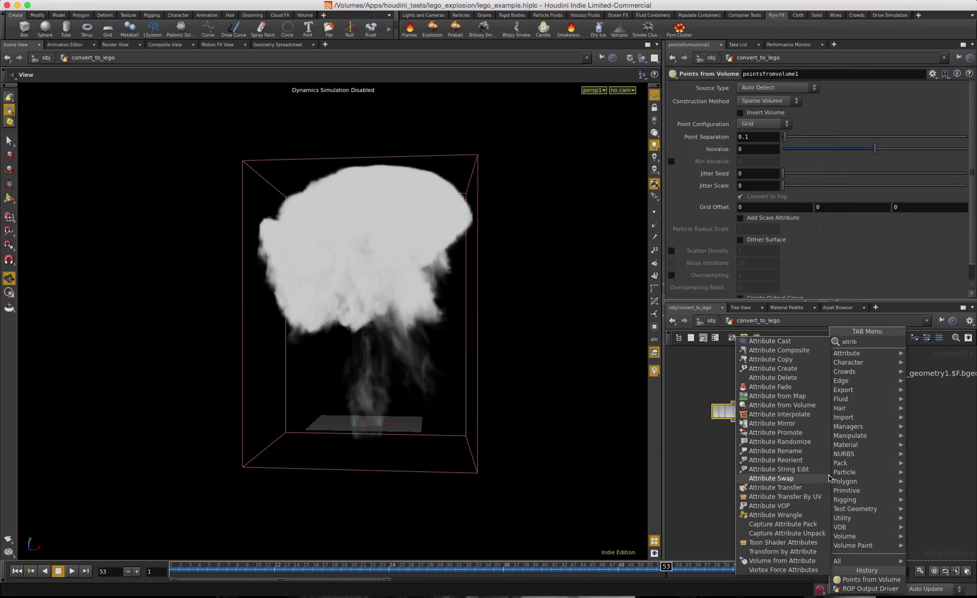
{"action": "type", "text": "from"}
{"action": "key", "text": "Down"}
{"action": "key", "text": "Down"}
{"action": "key", "text": "Up"}
{"action": "key", "text": "Return"}
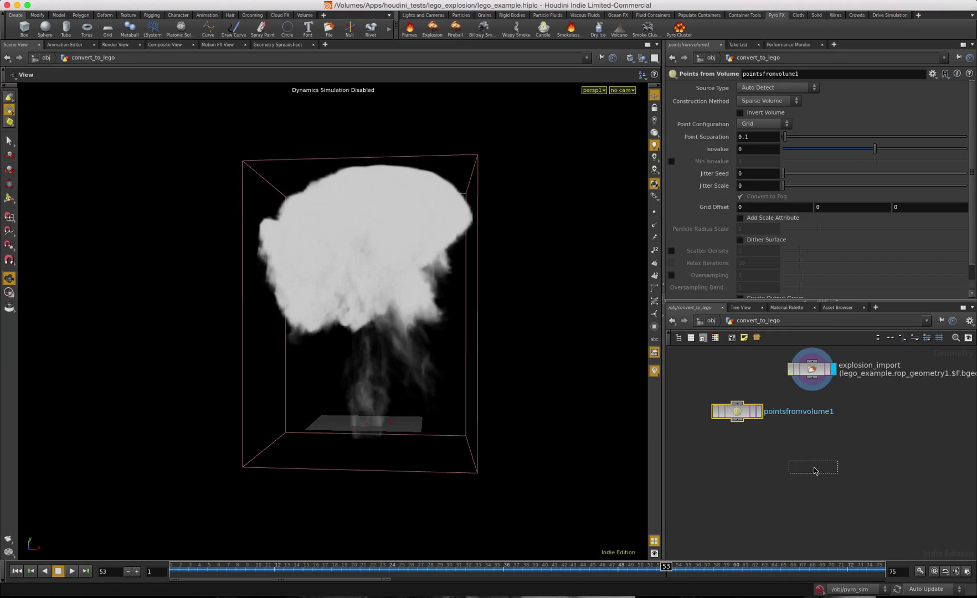
{"action": "left_click", "coordinate": [813, 471]}
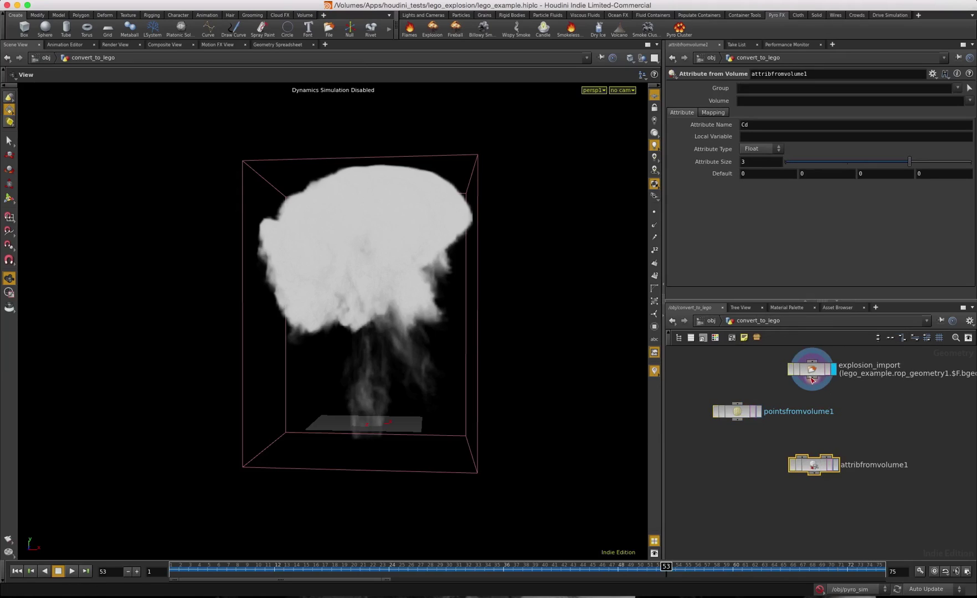
- Connect explosion_import to the Points from Volume node, move that node slightly down and display its result
{"action": "left_click_drag", "start_coordinate": [812, 380], "coordinate": [737, 403]}
{"action": "left_click", "coordinate": [745, 415]}
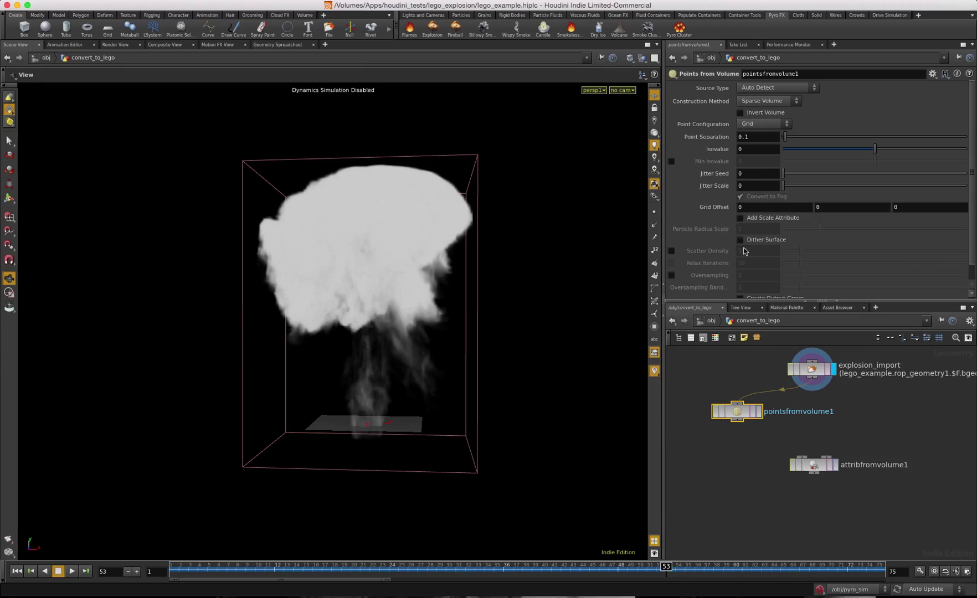
{"action": "left_click_drag", "start_coordinate": [738, 414], "coordinate": [736, 426]}
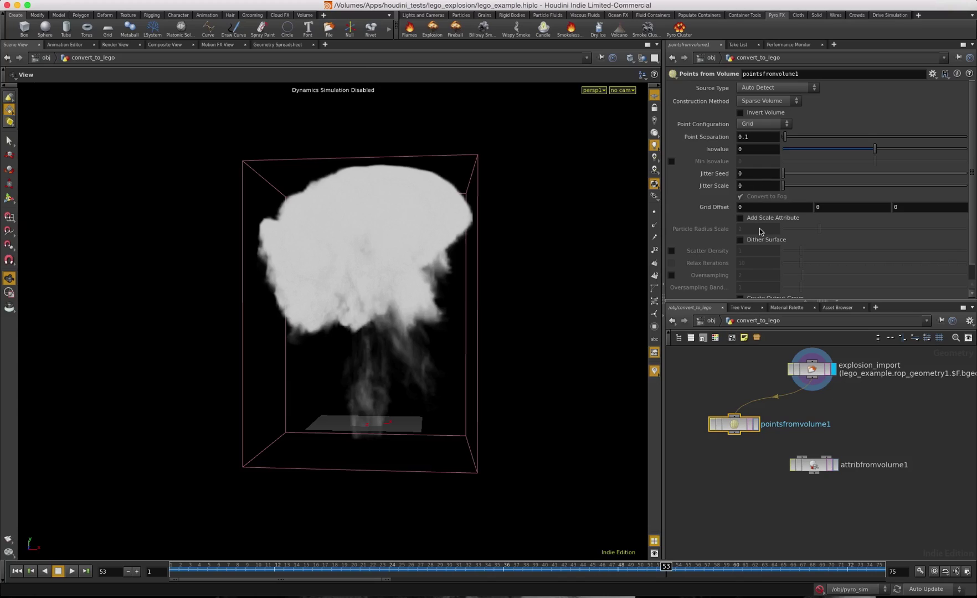
{"action": "left_click", "coordinate": [754, 138]}
{"action": "left_click", "coordinate": [756, 425]}
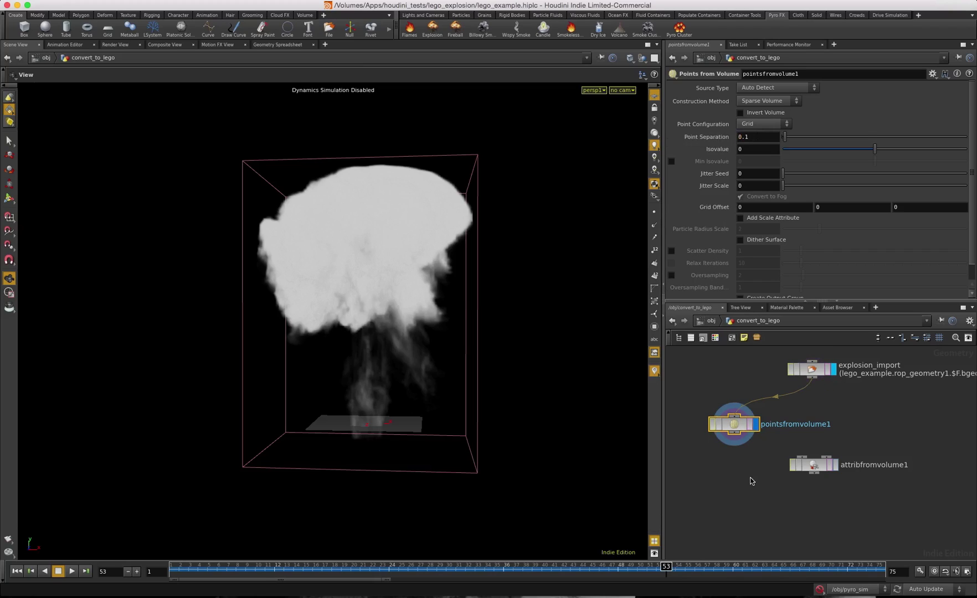
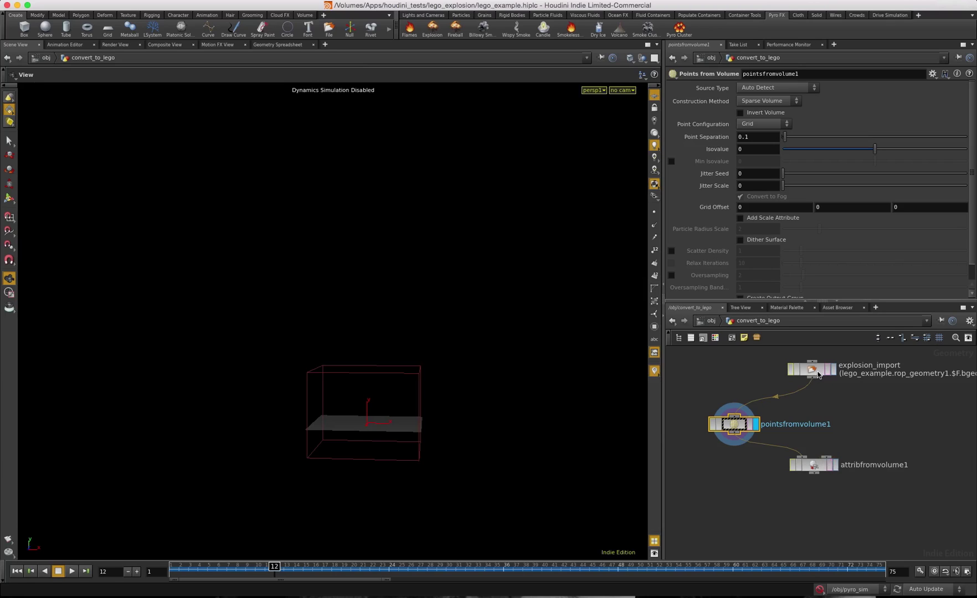
- Connect explosion_import to the second input of the Attribute from Volume node
{"action": "left_click", "coordinate": [818, 374]}
{"action": "left_click_drag", "start_coordinate": [812, 380], "coordinate": [821, 461]}
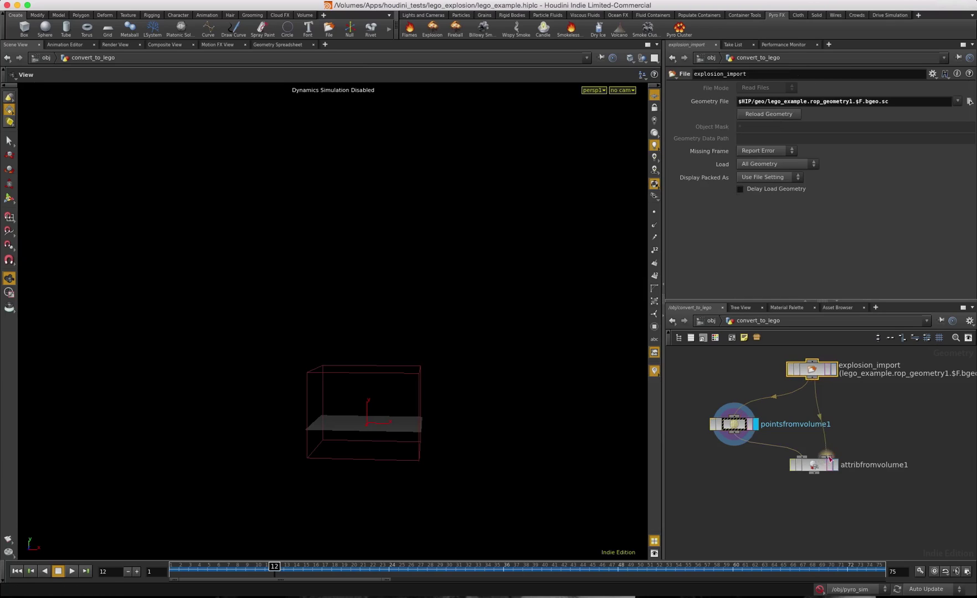
- Set the Attribute from Volume node to sample the temperature volume, with TEMP as its local variable
{"action": "left_click", "coordinate": [819, 466]}
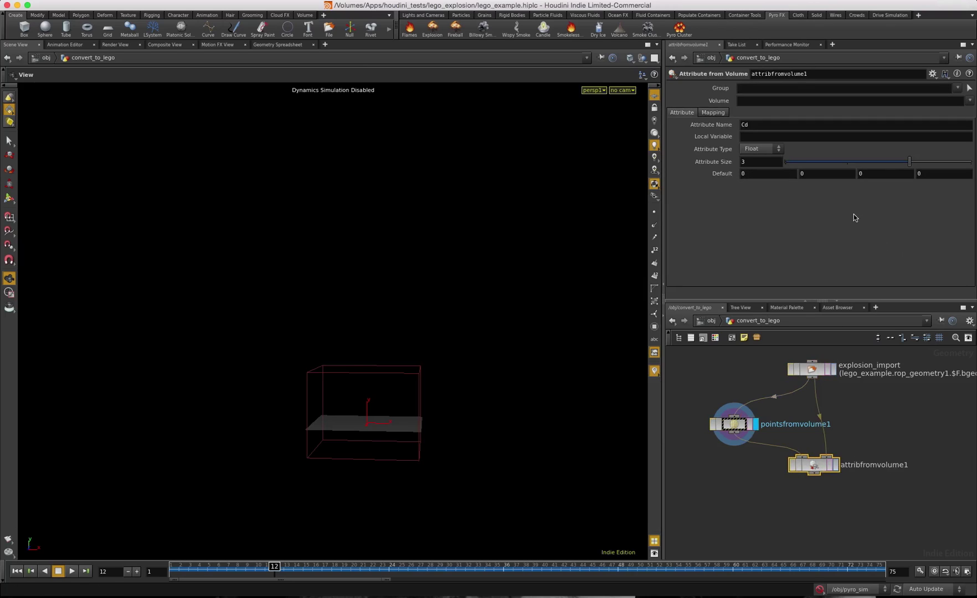
{"action": "left_click", "coordinate": [969, 101]}
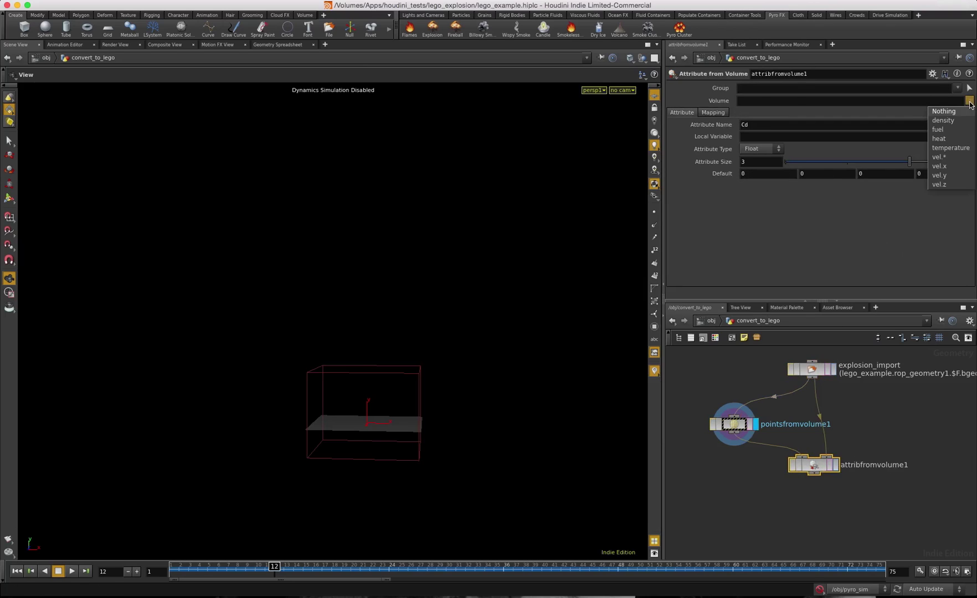
{"action": "left_click", "coordinate": [950, 148]}
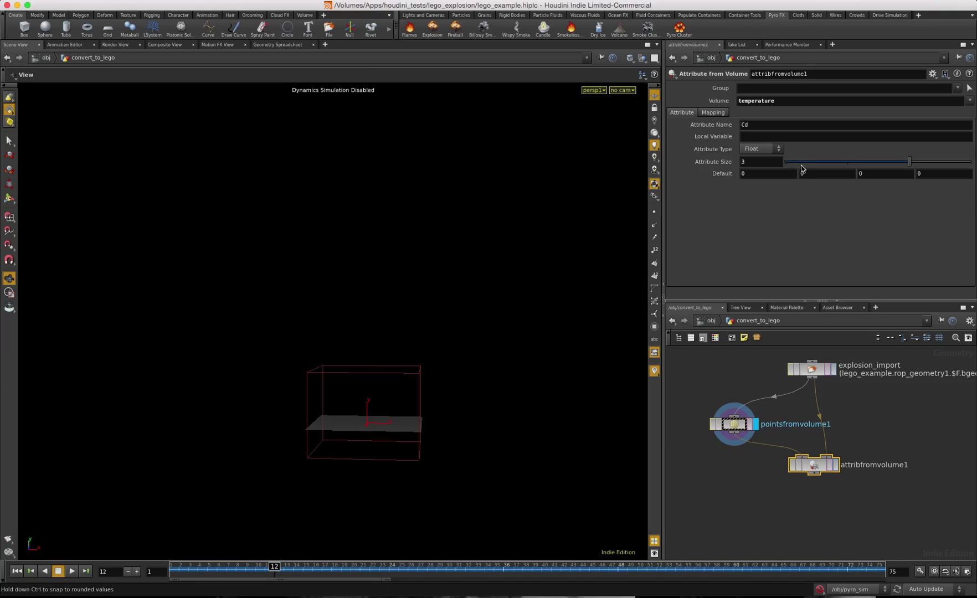
{"action": "left_click", "coordinate": [767, 136]}
{"action": "type", "text": "TEMP"}
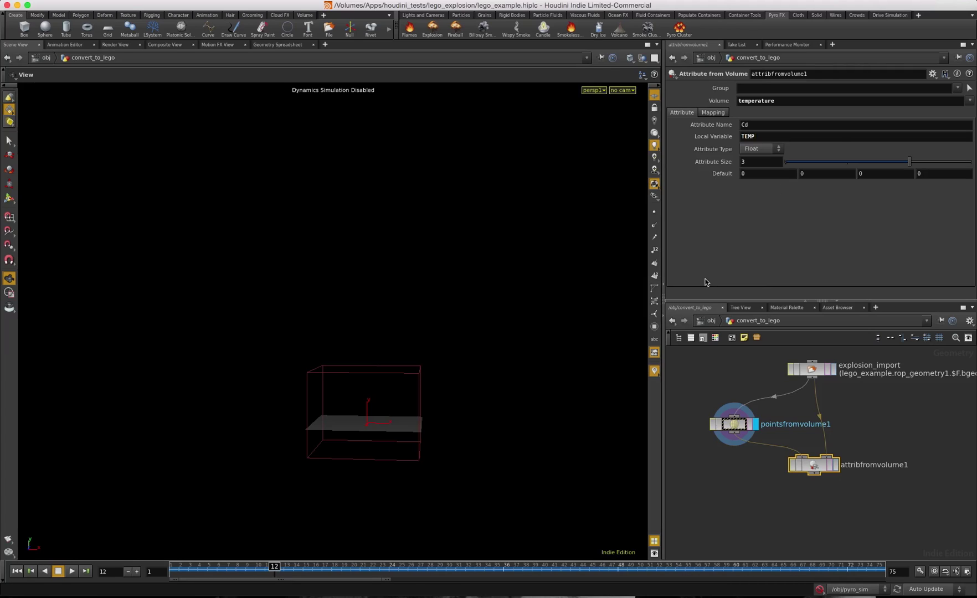
- Add a Delete node directly below the Attribute from Volume node, connected to its output
{"action": "left_click", "coordinate": [736, 423]}
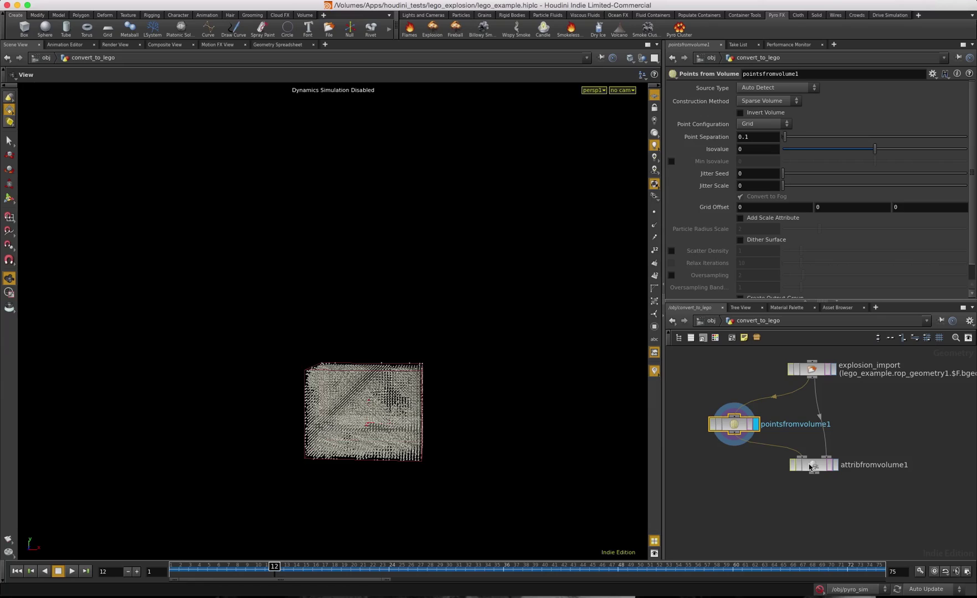
{"action": "left_click", "coordinate": [810, 465]}
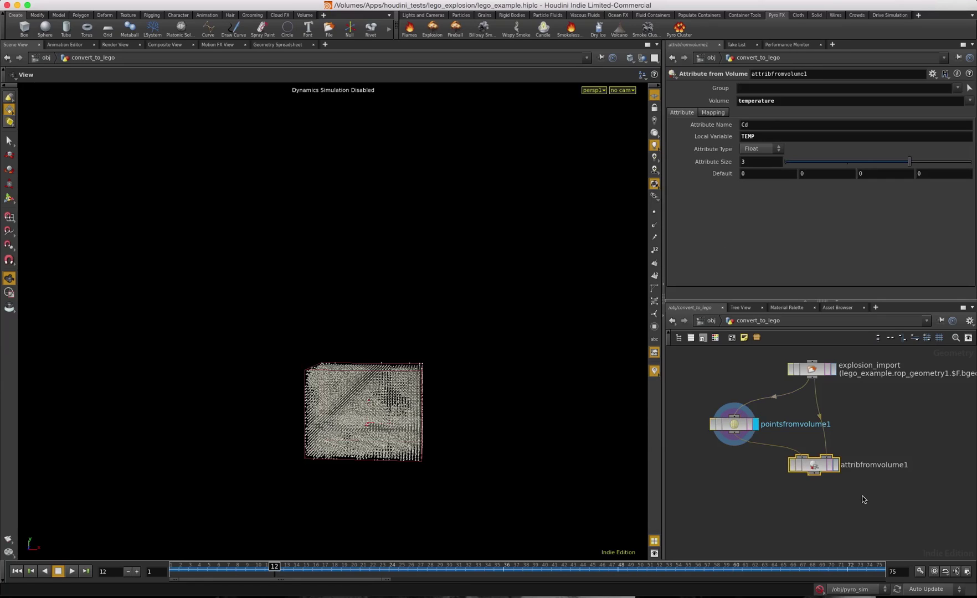
{"action": "key", "text": "Tab"}
{"action": "type", "text": "de"}
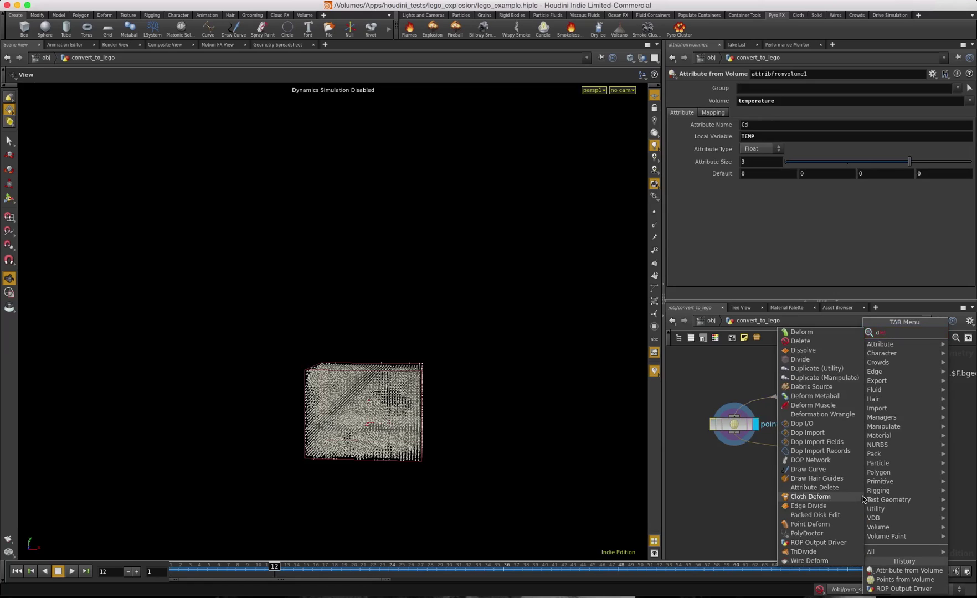
{"action": "key", "text": "BackSpace"}
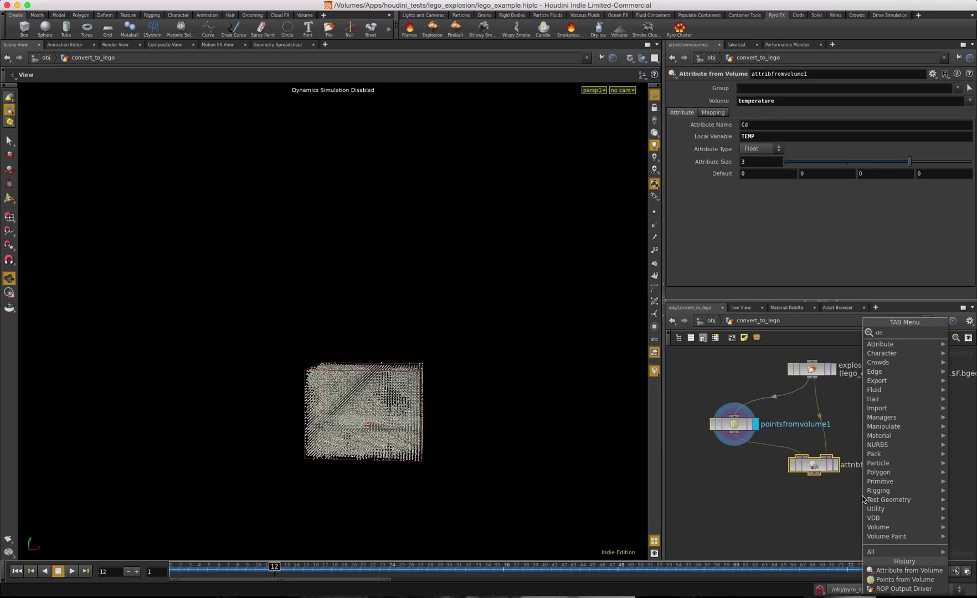
{"action": "type", "text": "lete"}
{"action": "key", "text": "Return"}
{"action": "left_click", "coordinate": [862, 497]}
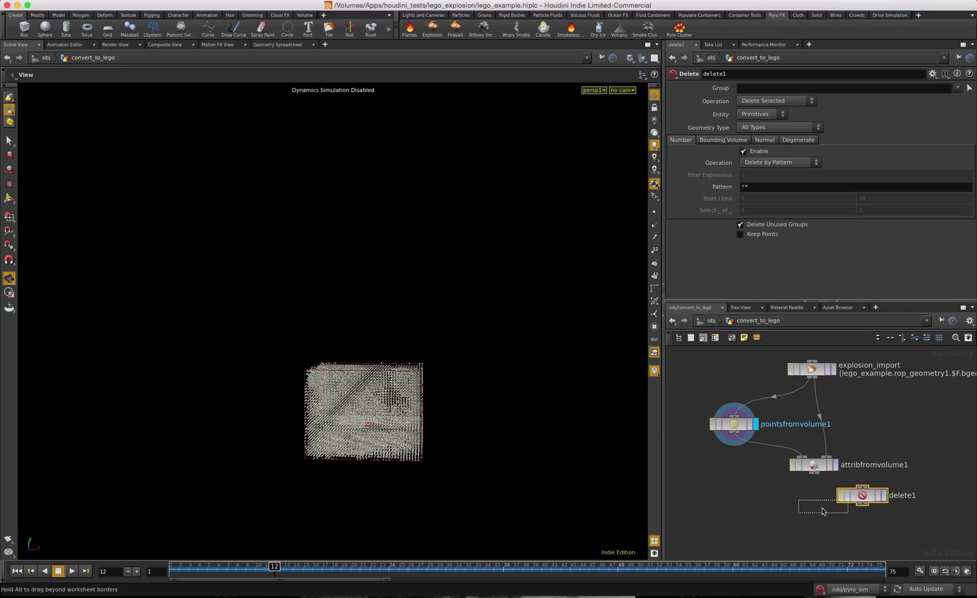
{"action": "left_click_drag", "start_coordinate": [823, 511], "coordinate": [817, 509]}
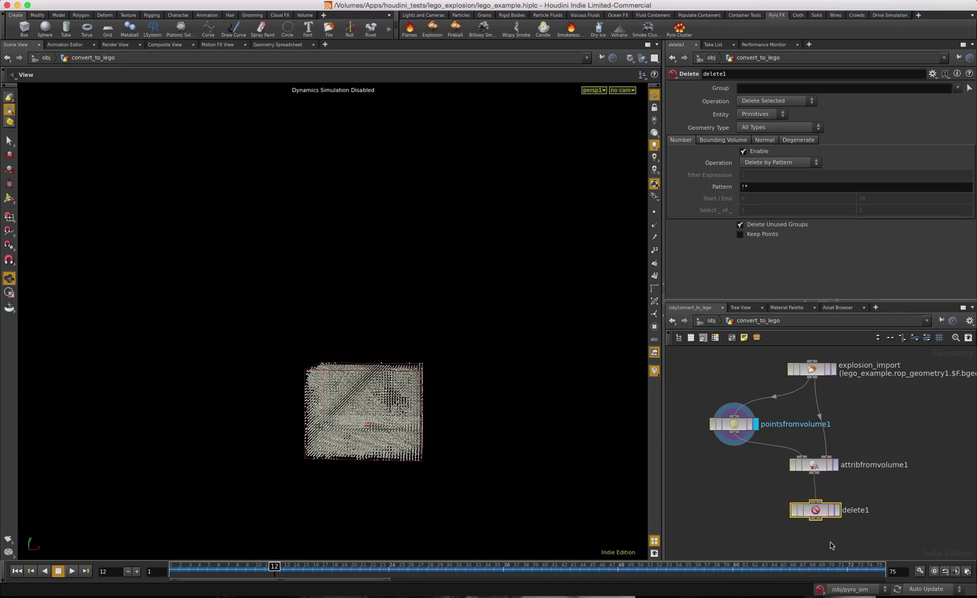
{"action": "left_click_drag", "start_coordinate": [824, 515], "coordinate": [822, 513]}
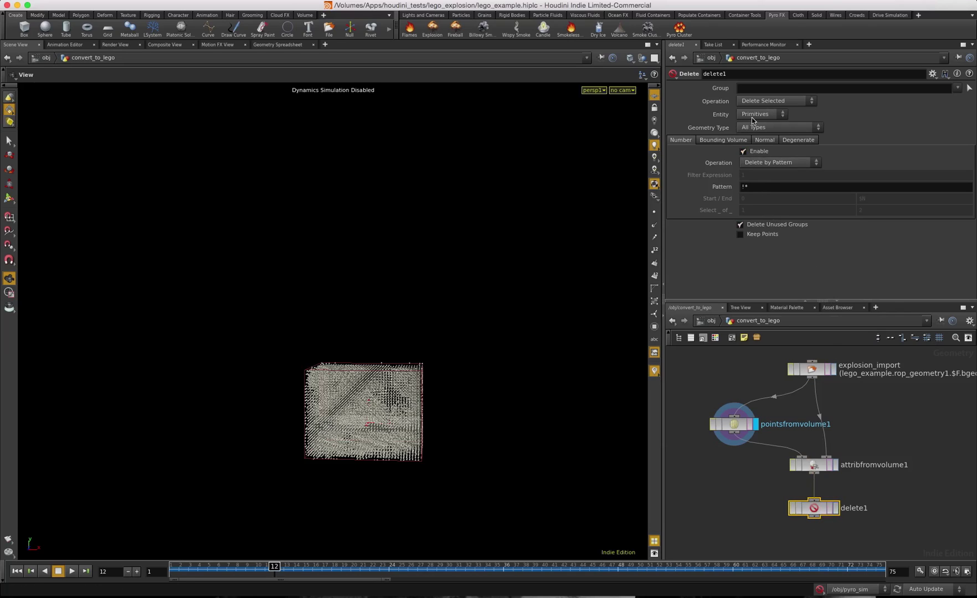
- Set the Delete node to remove points by the filter expression $TEMP1 < 5
{"action": "left_click", "coordinate": [775, 116]}
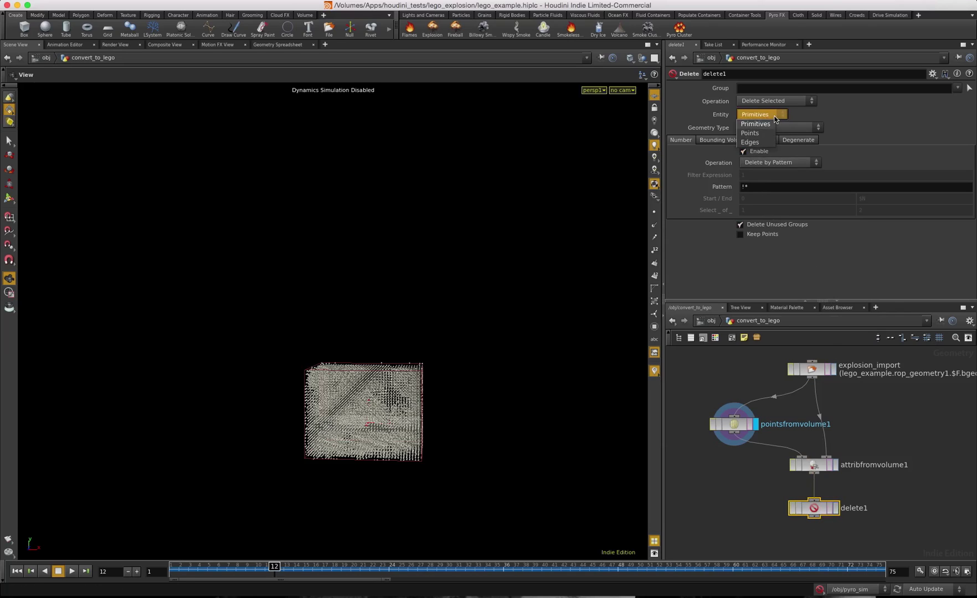
{"action": "left_click", "coordinate": [754, 135]}
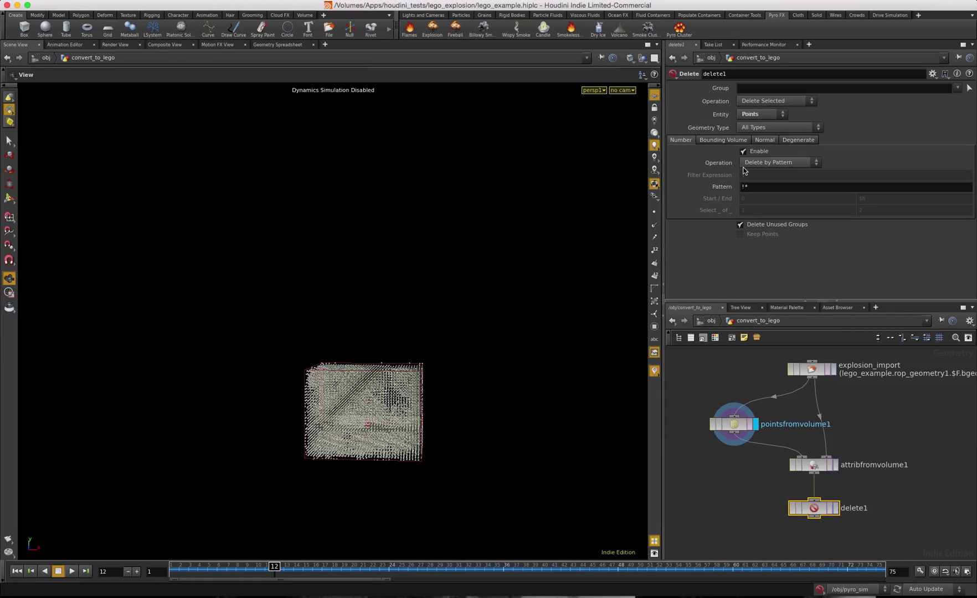
{"action": "left_click", "coordinate": [762, 163]}
{"action": "left_click", "coordinate": [759, 190]}
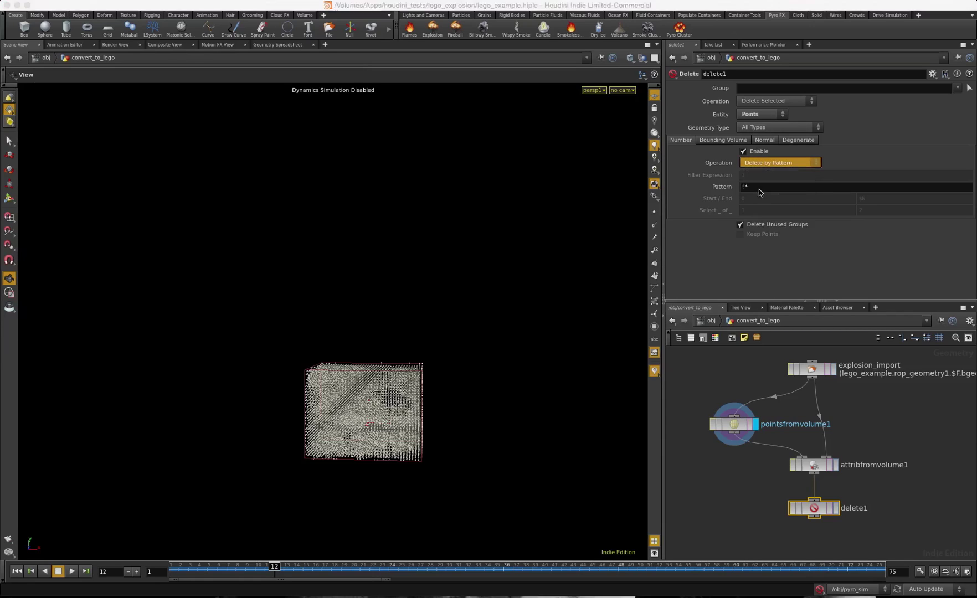
{"action": "key", "text": "BackSpace"}
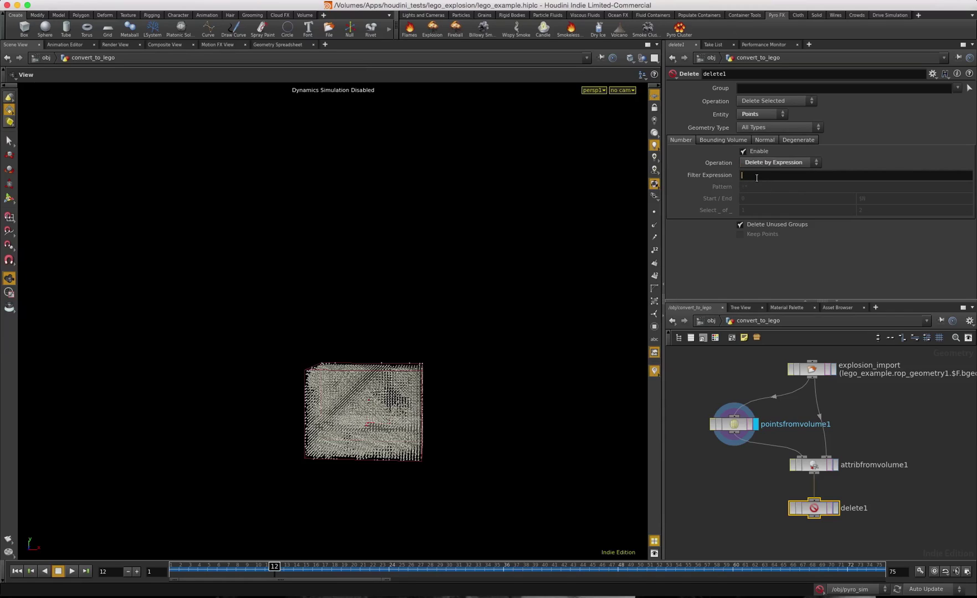
{"action": "type", "text": "$TEMP"}
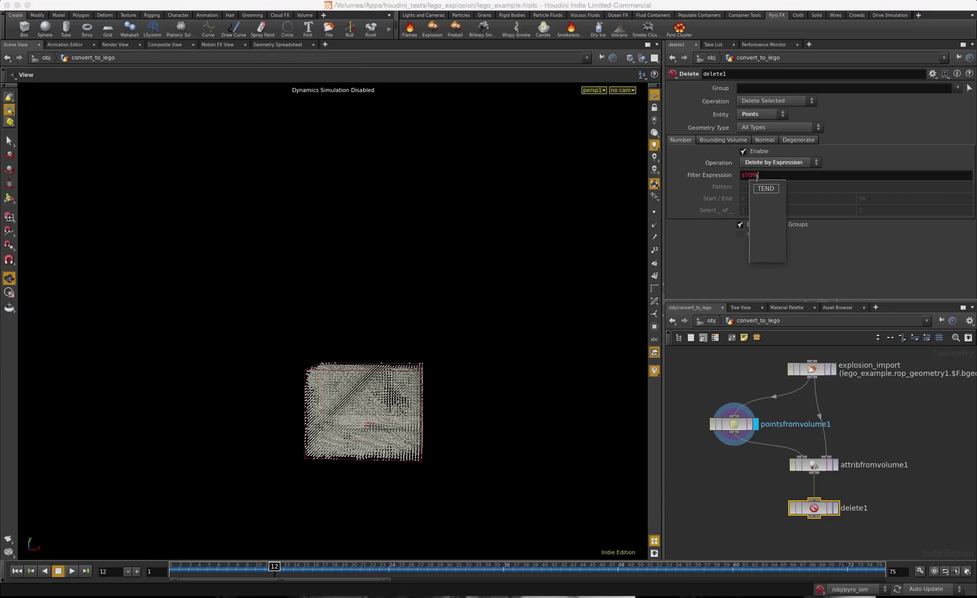
{"action": "type", "text": "1"}
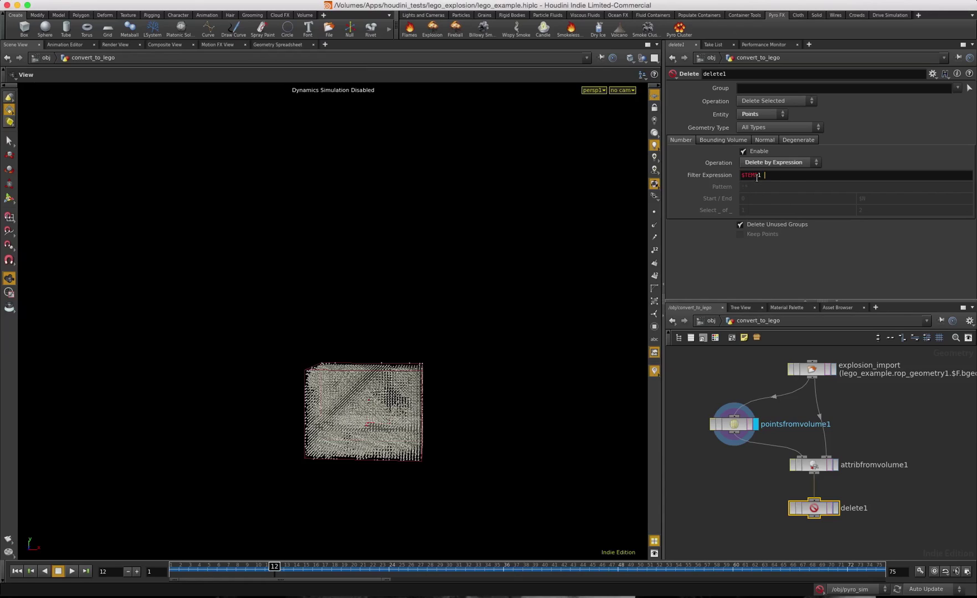
{"action": "type", "text": " < 5"}
{"action": "key", "text": "Return"}
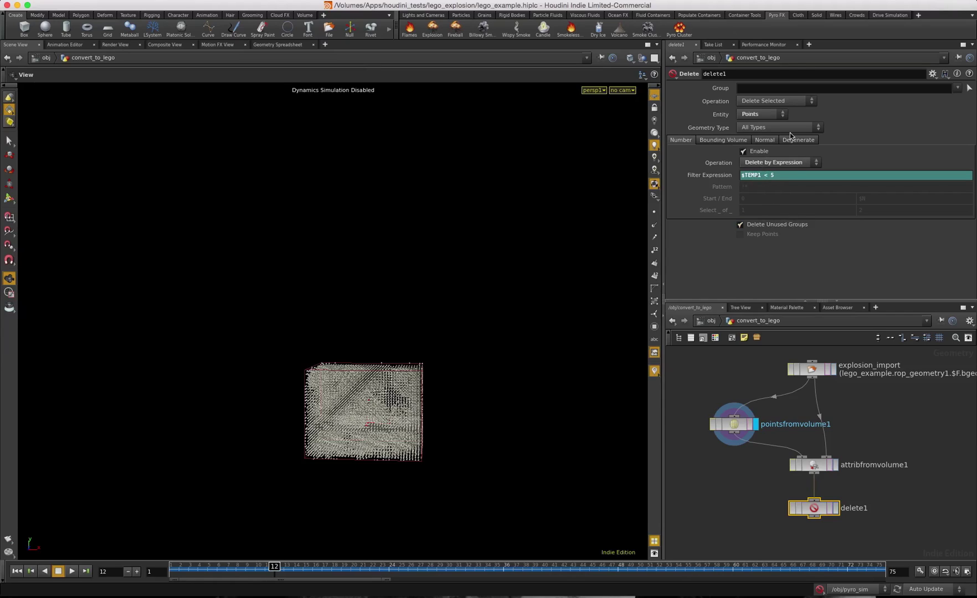
- Compare the Delete node's result with the Attribute from Volume output, leaving the Delete node displayed
{"action": "left_click", "coordinate": [836, 510]}
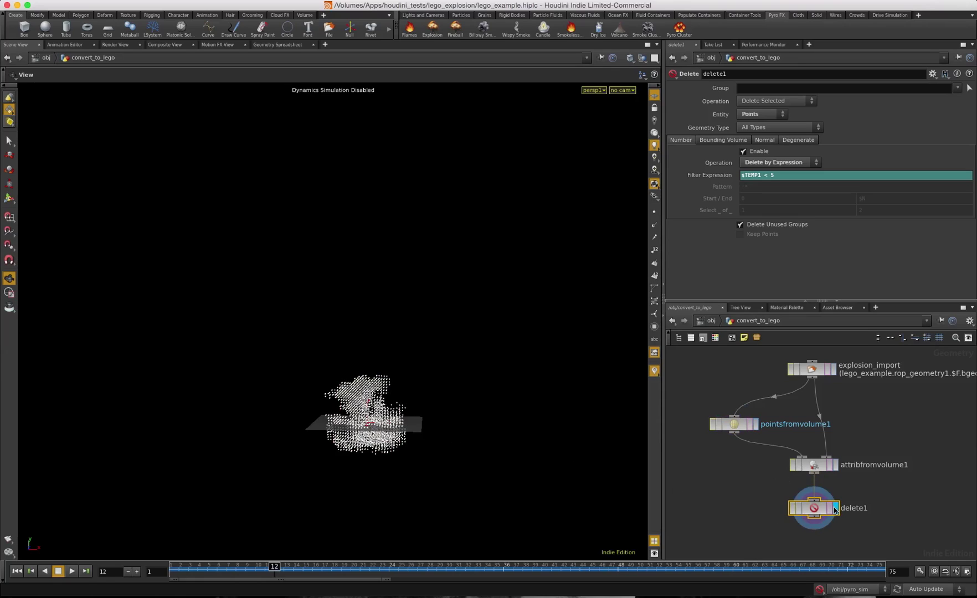
{"action": "left_click", "coordinate": [836, 465]}
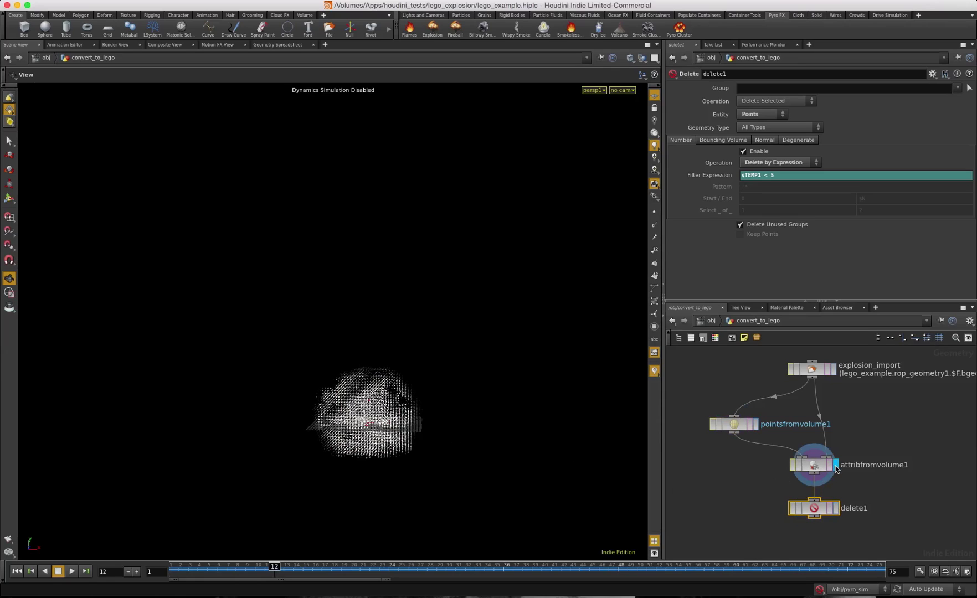
{"action": "left_click", "coordinate": [836, 508]}
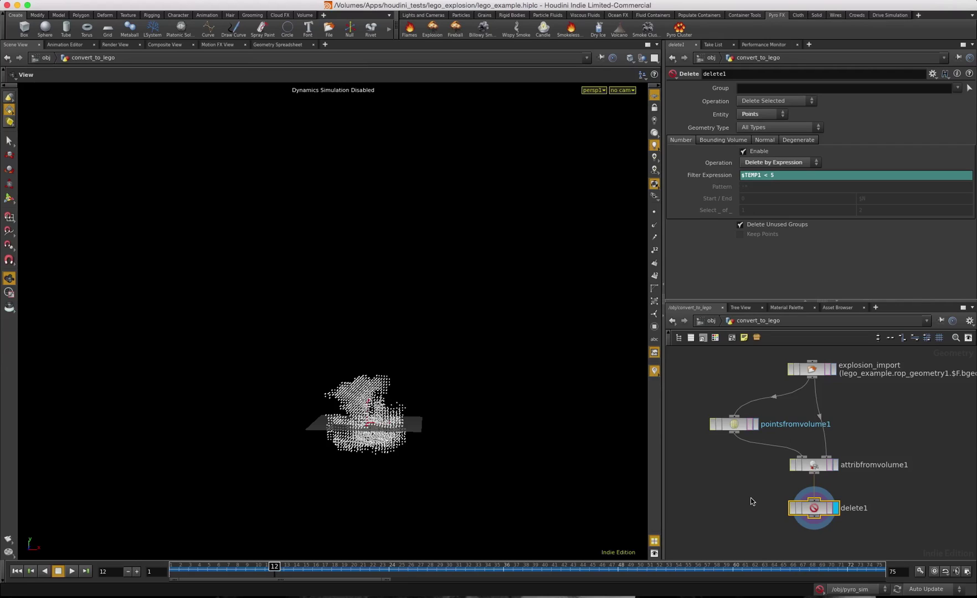
- Add a File node to the network and place it to the left of the Delete node
{"action": "scroll", "coordinate": [752, 501], "scroll_direction": "down", "scroll_amount": 3}
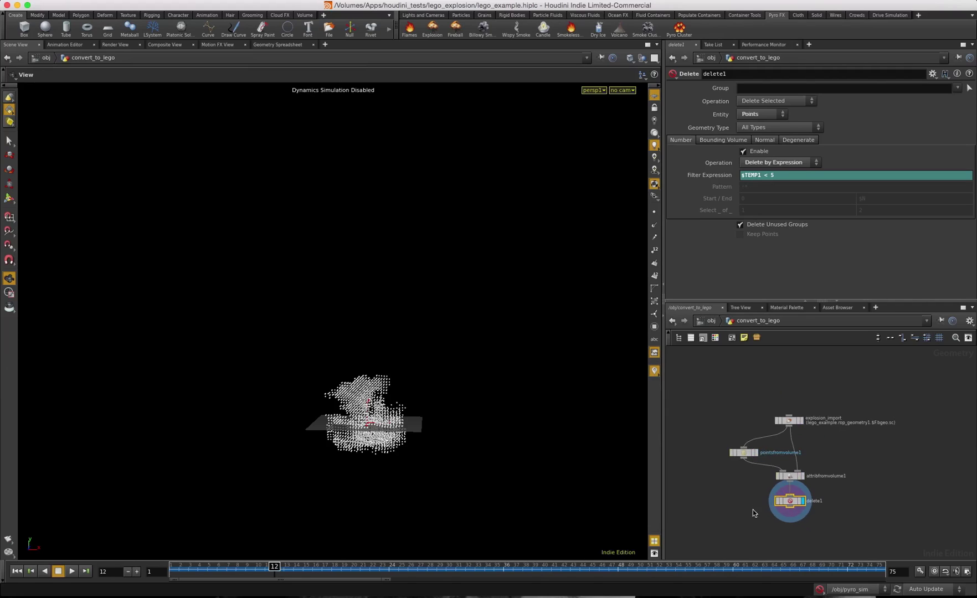
{"action": "scroll", "coordinate": [753, 513], "scroll_direction": "up", "scroll_amount": 4}
{"action": "middle_click_drag", "start_coordinate": [737, 516], "coordinate": [749, 463]}
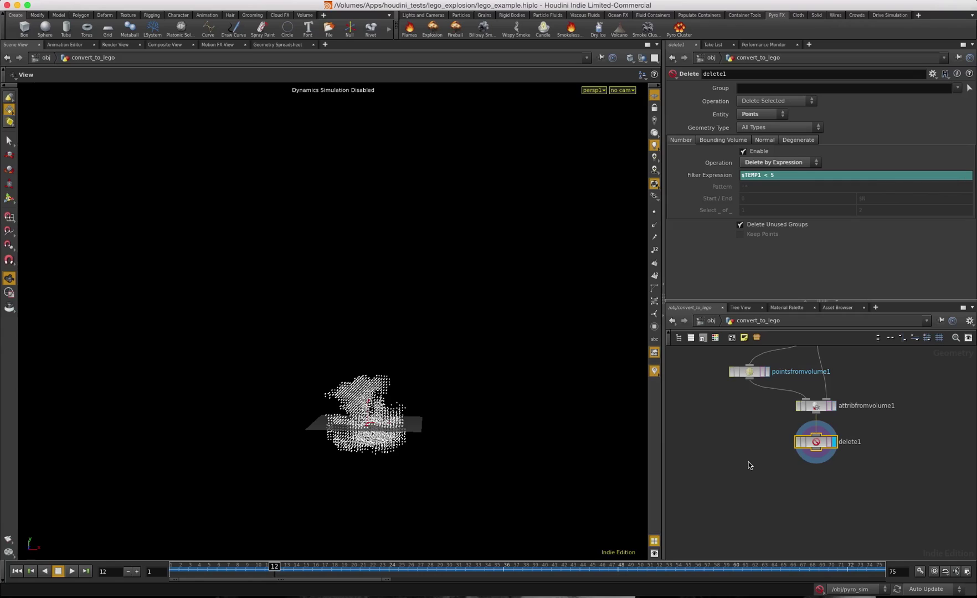
{"action": "key", "text": "Tab"}
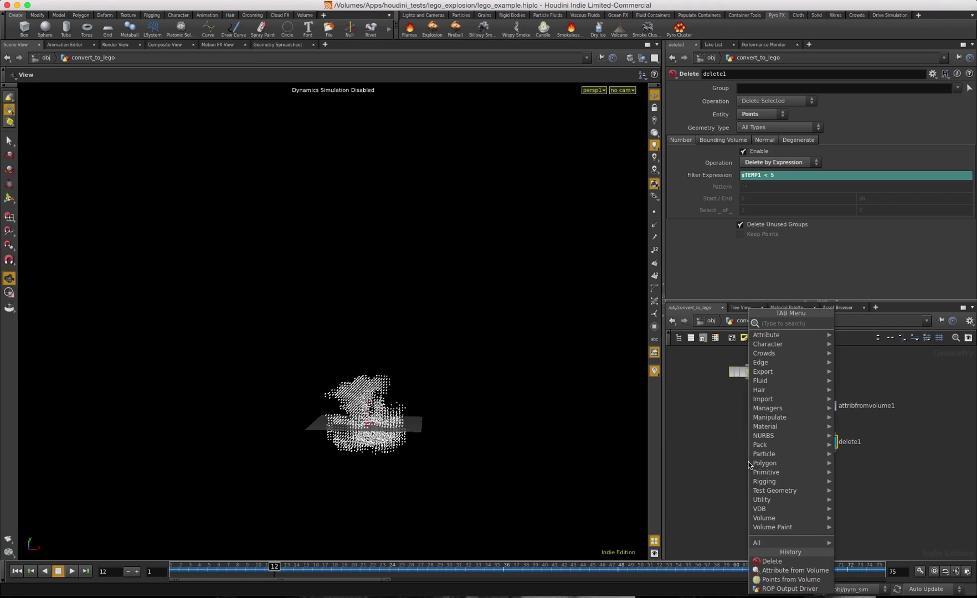
{"action": "type", "text": "geome"}
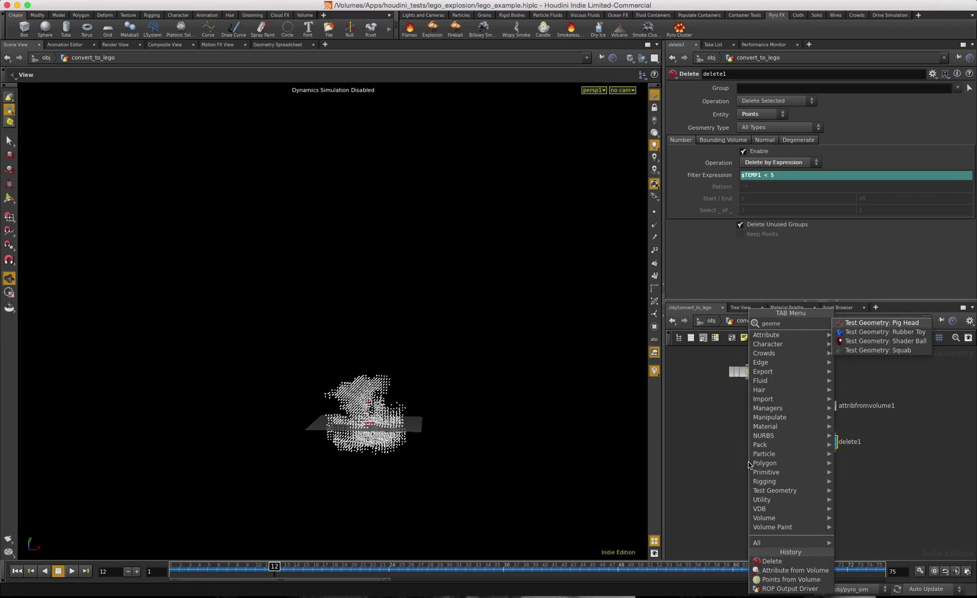
{"action": "key", "text": "BackSpace"}
{"action": "key", "text": "BackSpace"}
{"action": "key", "text": "BackSpace"}
{"action": "key", "text": "BackSpace"}
{"action": "key", "text": "BackSpace"}
{"action": "key", "text": "BackSpace"}
{"action": "type", "text": "file"}
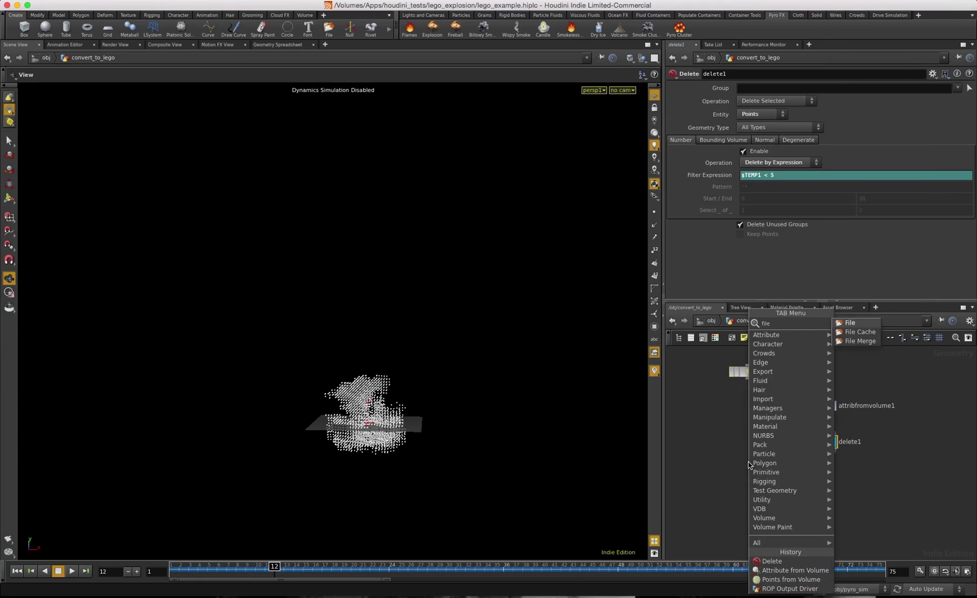
{"action": "key", "text": "Return"}
{"action": "left_click", "coordinate": [749, 462]}
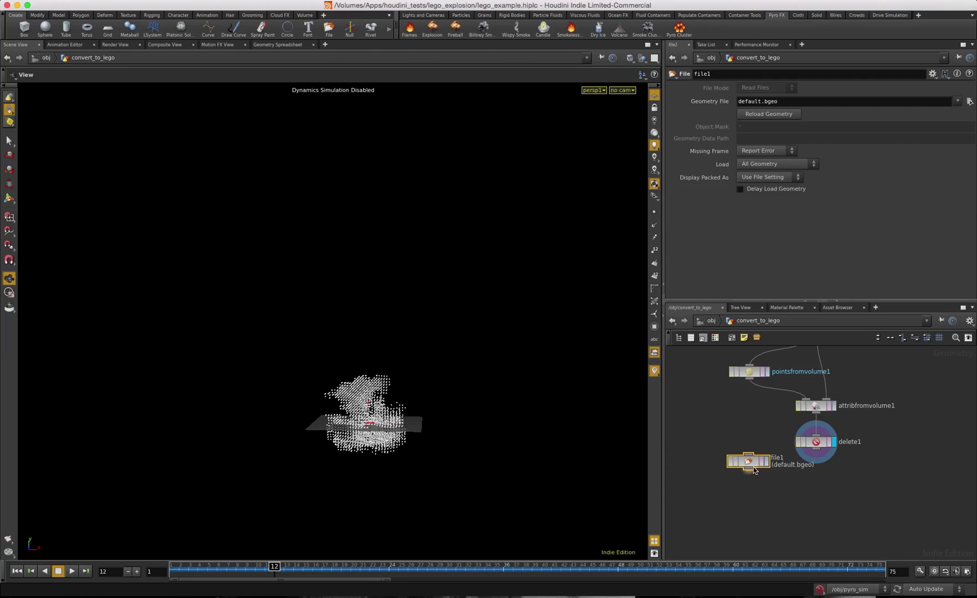
{"action": "left_click_drag", "start_coordinate": [696, 435], "coordinate": [696, 435]}
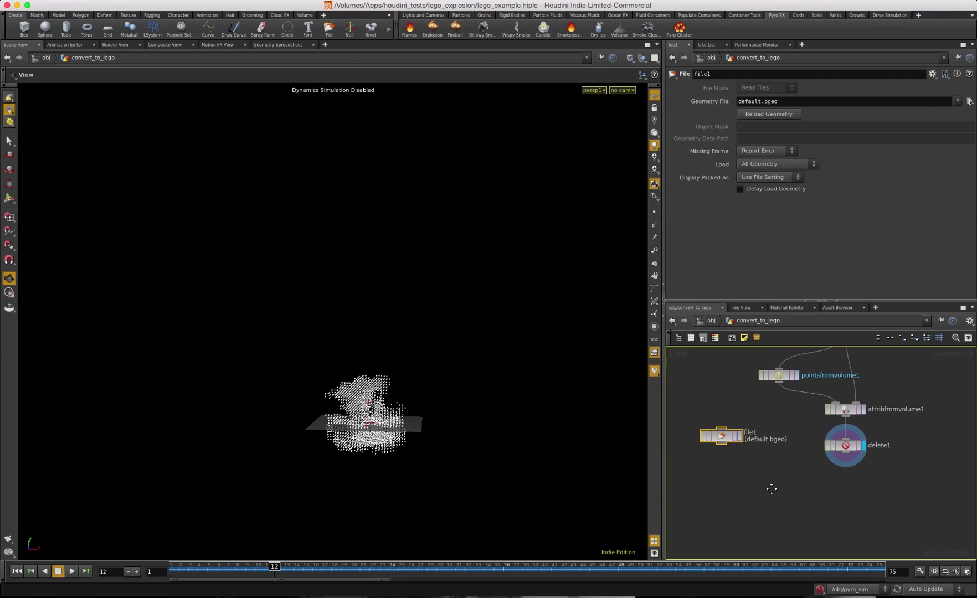
- Add a Box node below the new File node and display its result
{"action": "key", "text": "Tab"}
{"action": "type", "text": "box"}
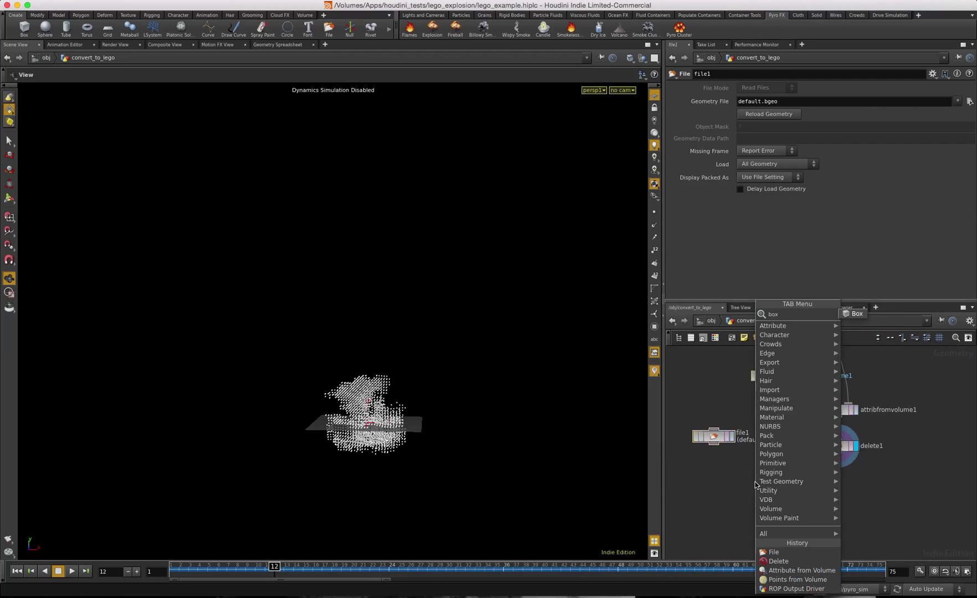
{"action": "key", "text": "Return"}
{"action": "left_click", "coordinate": [736, 482]}
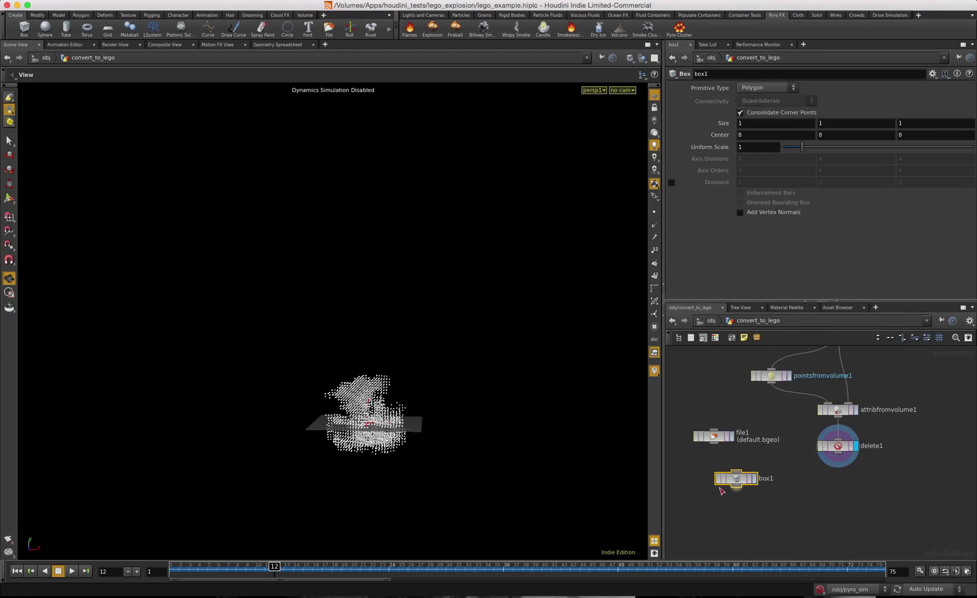
{"action": "left_click", "coordinate": [754, 480]}
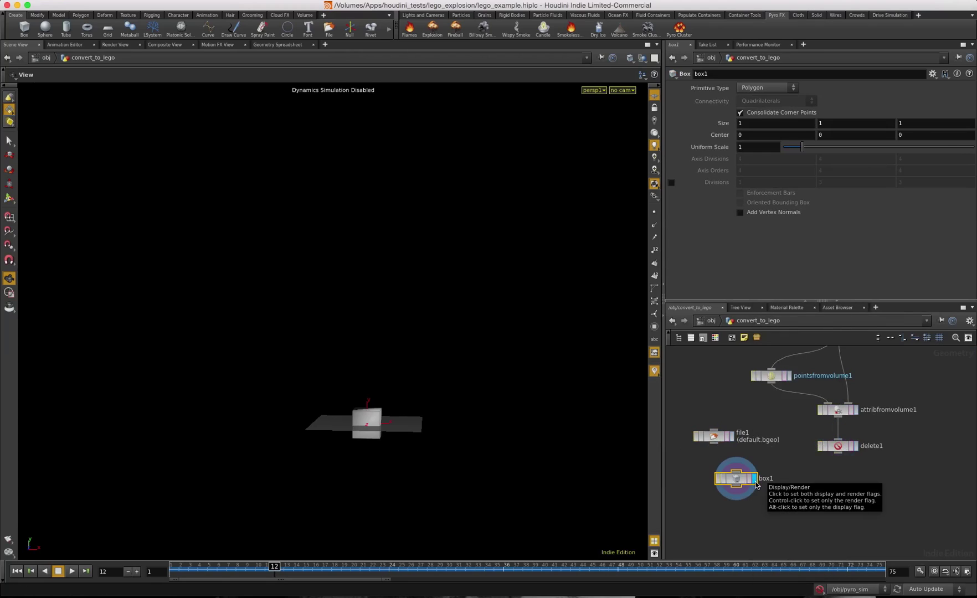
- View the displayed box up close, then delete the Box node from the network
{"action": "left_click", "coordinate": [715, 440]}
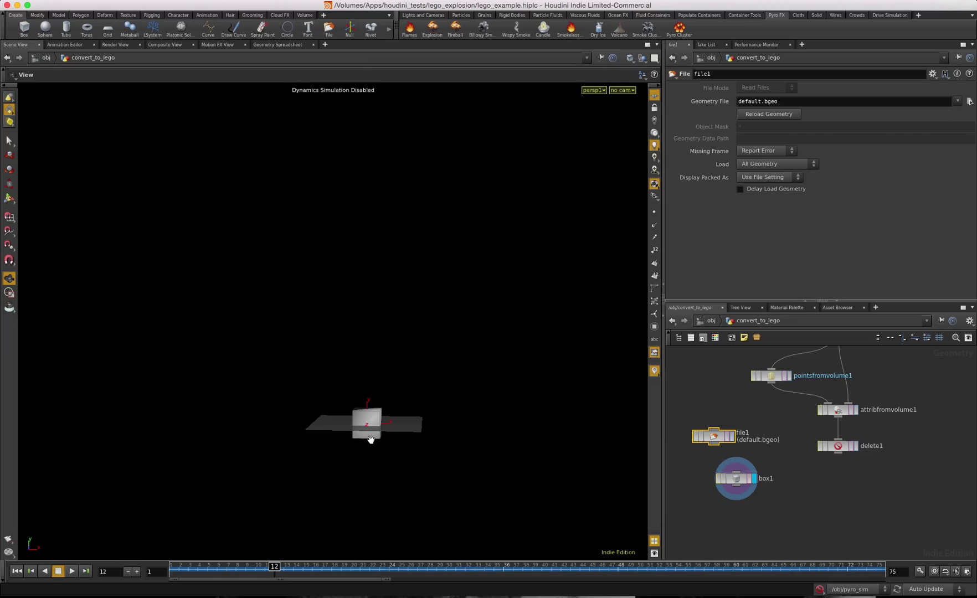
{"action": "left_click_drag", "start_coordinate": [391, 439], "coordinate": [414, 462]}
{"action": "right_click_drag", "start_coordinate": [414, 462], "coordinate": [408, 395]}
{"action": "left_click_drag", "start_coordinate": [407, 394], "coordinate": [410, 358]}
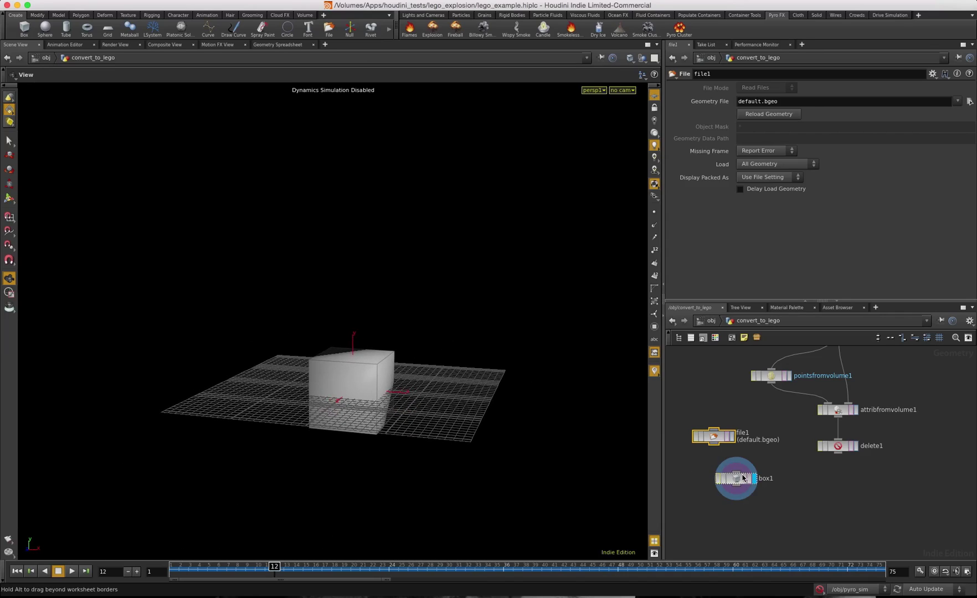
{"action": "left_click", "coordinate": [745, 490]}
{"action": "key", "text": "Delete"}
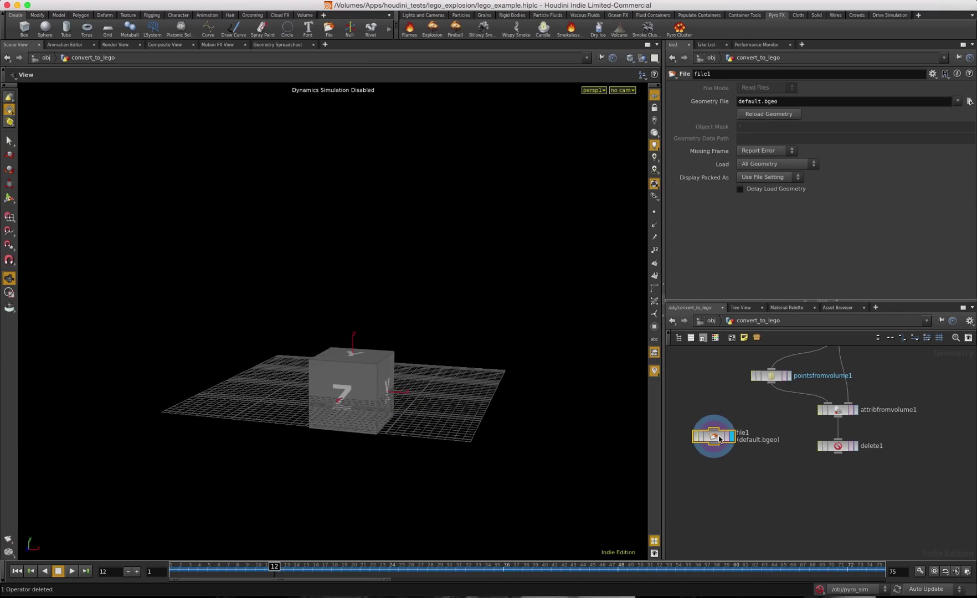
- Load lego_piece.obj from the $HIP/obj folder into the File node and view the whole brick
{"action": "left_click", "coordinate": [969, 101]}
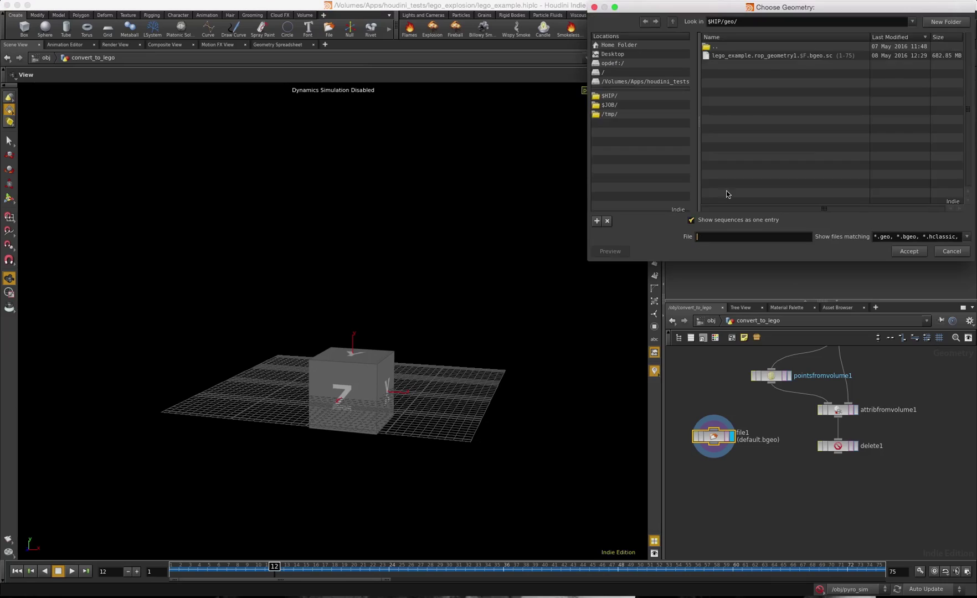
{"action": "double_click", "coordinate": [711, 47]}
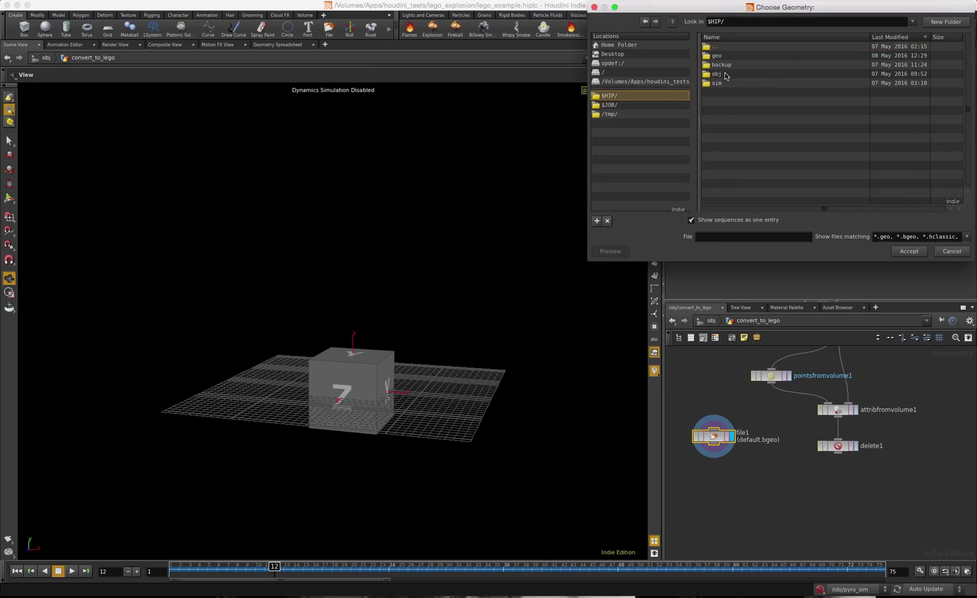
{"action": "double_click", "coordinate": [723, 77]}
{"action": "left_click", "coordinate": [745, 56]}
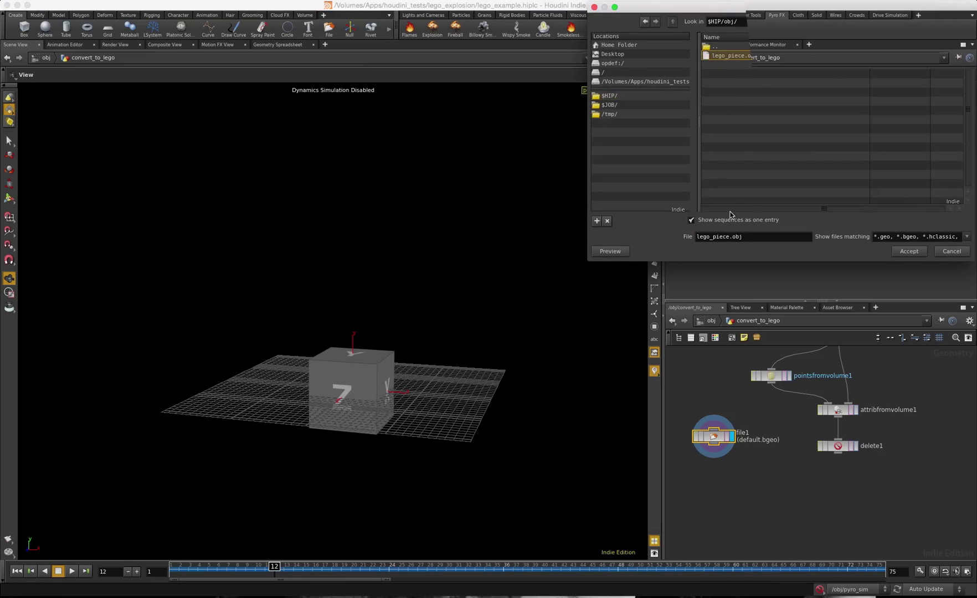
{"action": "left_click", "coordinate": [909, 251]}
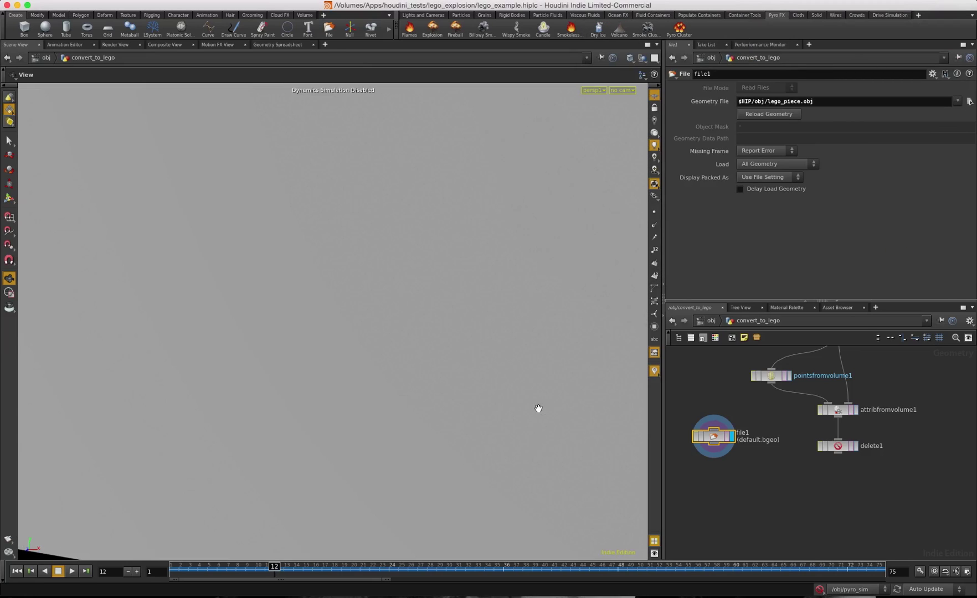
{"action": "left_click_drag", "start_coordinate": [538, 407], "coordinate": [474, 389]}
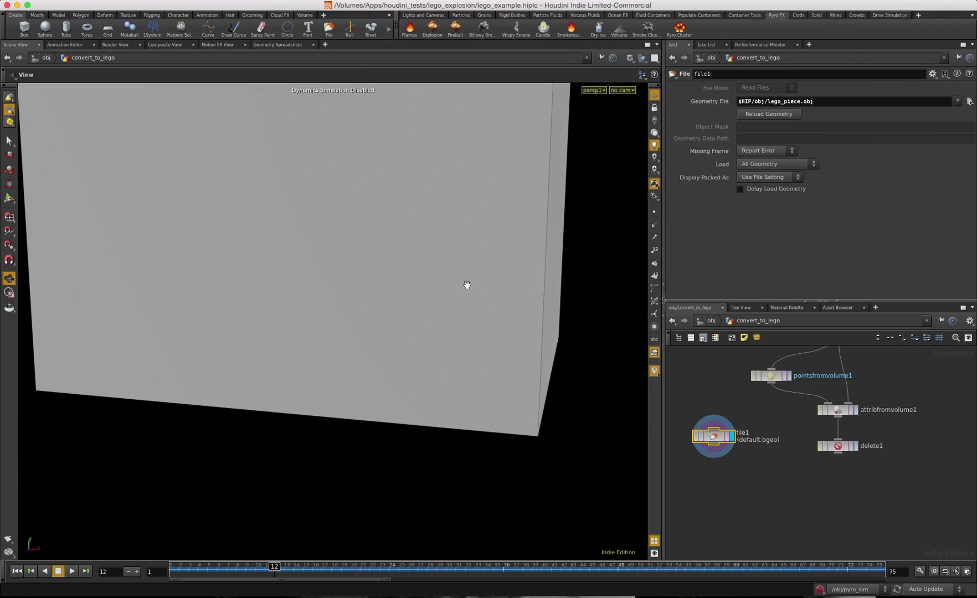
{"action": "left_click_drag", "start_coordinate": [467, 285], "coordinate": [461, 432]}
{"action": "scroll", "coordinate": [463, 399], "scroll_direction": "down", "scroll_amount": 5}
{"action": "mouse_move", "coordinate": [464, 365]}
{"action": "left_mouse_down"}
{"action": "mouse_move", "coordinate": [436, 404]}
{"action": "mouse_move", "coordinate": [455, 355]}
{"action": "left_mouse_up"}
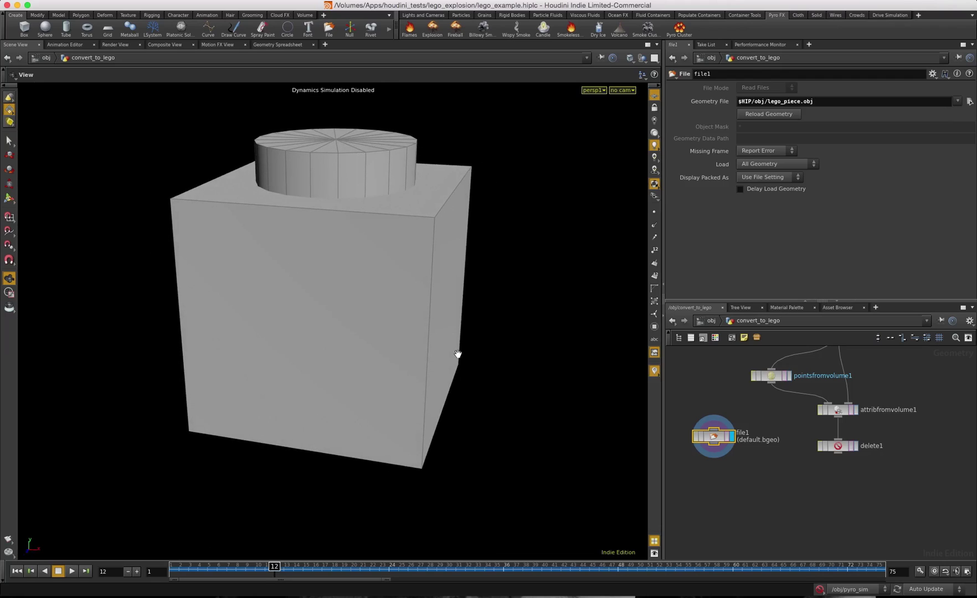
- Add a Transform node to the network and place it just below the File node
{"action": "key", "text": "Tab"}
{"action": "type", "text": "tra"}
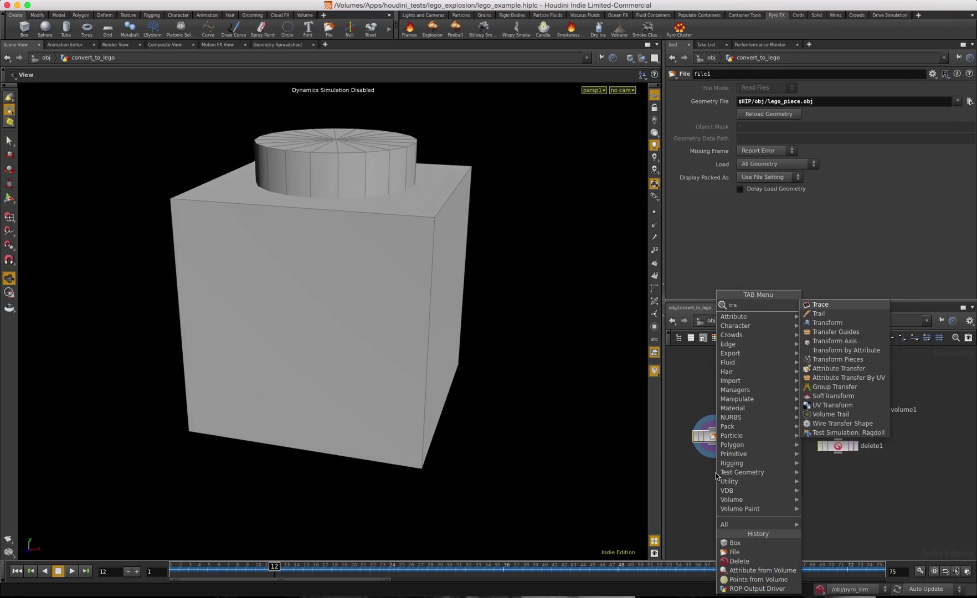
{"action": "type", "text": "n"}
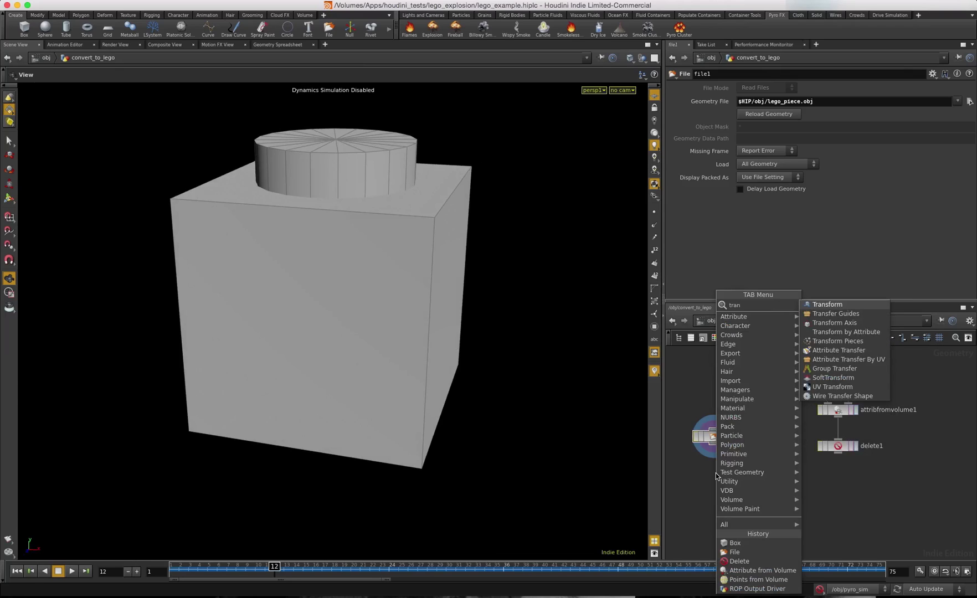
{"action": "type", "text": "sfor"}
{"action": "key", "text": "Return"}
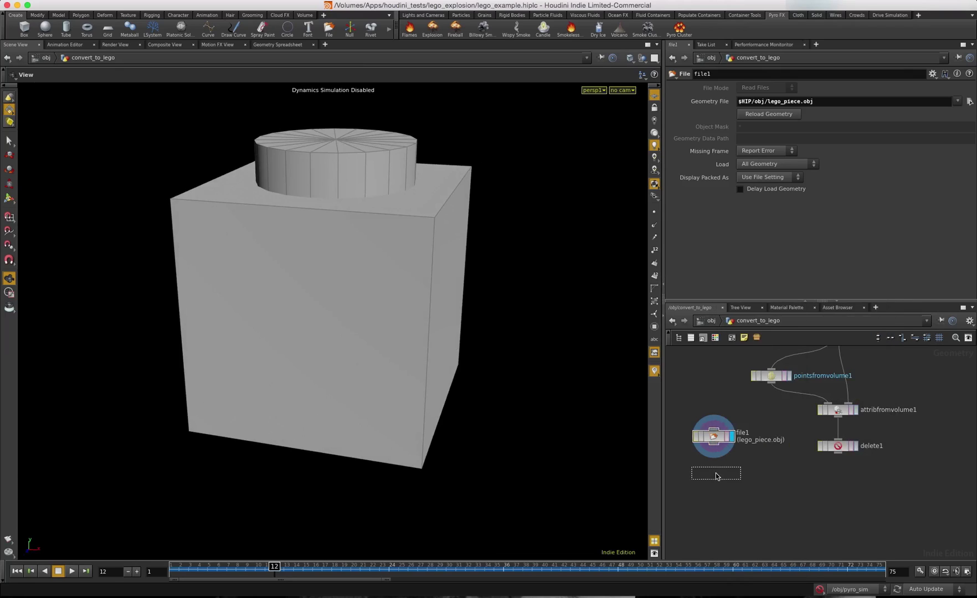
{"action": "left_click", "coordinate": [716, 473]}
{"action": "left_click_drag", "start_coordinate": [716, 475], "coordinate": [717, 482]}
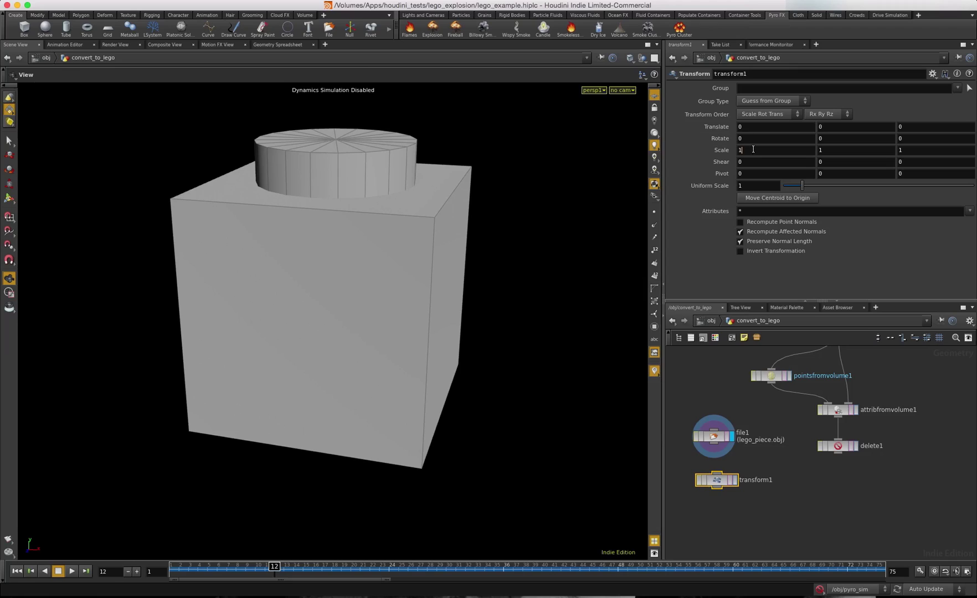
- Set the Transform node's scale to .25 on all three axes
{"action": "type", "text": ".25"}
{"action": "key", "text": "Tab"}
{"action": "type", "text": ".25"}
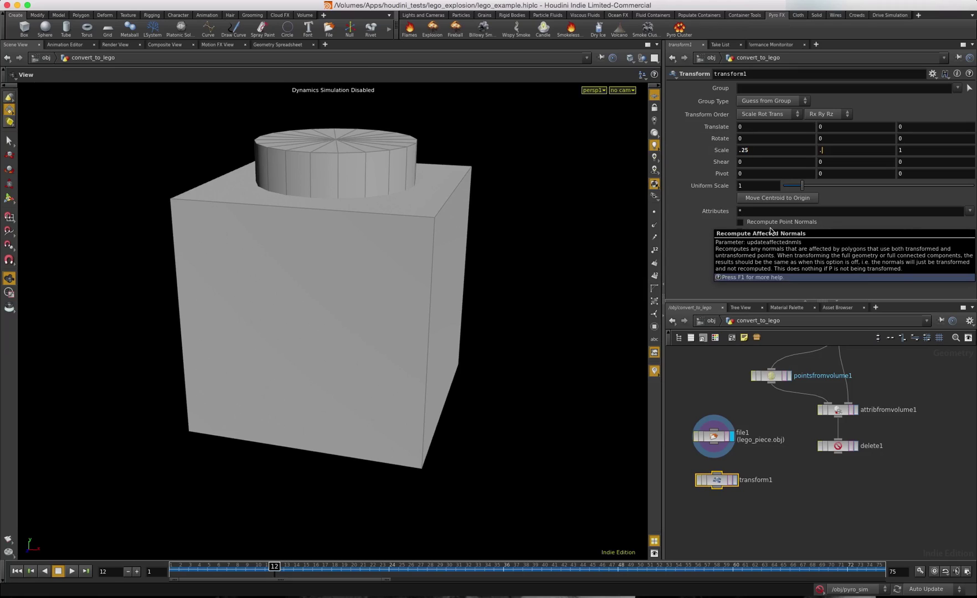
{"action": "key", "text": "Tab"}
{"action": "type", "text": ".25"}
- Connect the File node's output to the Transform node and display the scaled brick
{"action": "left_click_drag", "start_coordinate": [714, 455], "coordinate": [716, 472]}
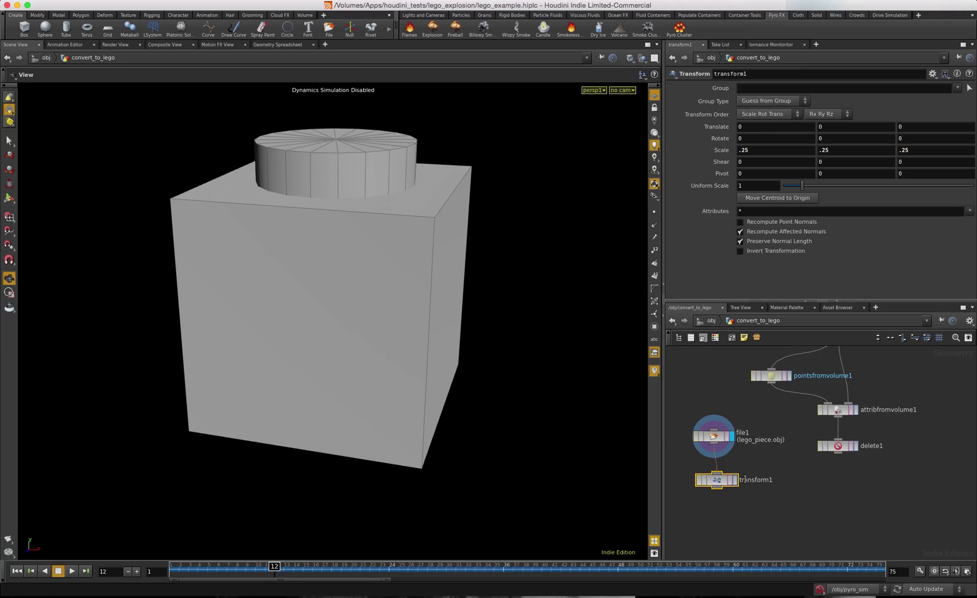
{"action": "left_click", "coordinate": [735, 479]}
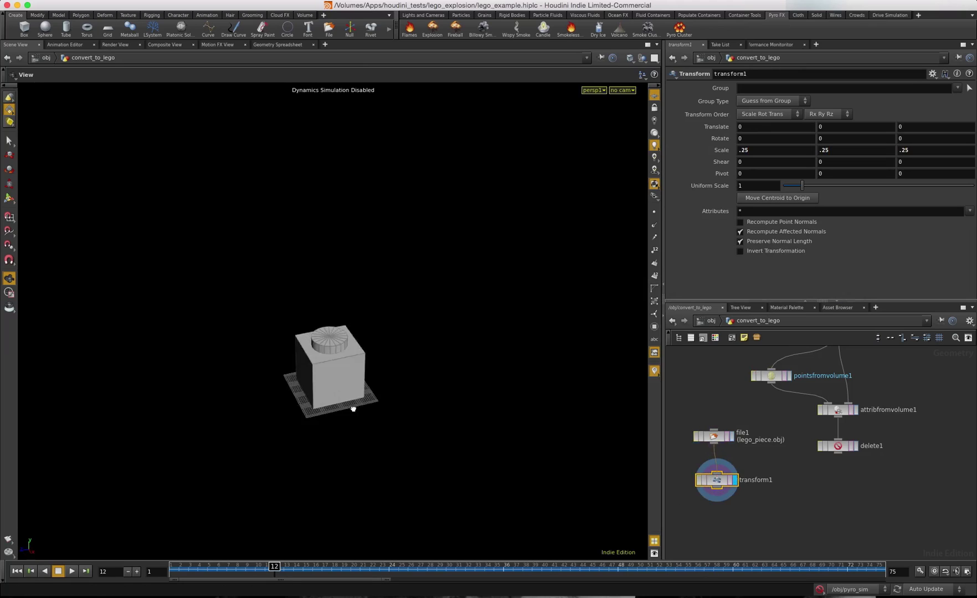
{"action": "left_click_drag", "start_coordinate": [353, 409], "coordinate": [436, 394]}
{"action": "middle_click_drag", "start_coordinate": [436, 393], "coordinate": [429, 370]}
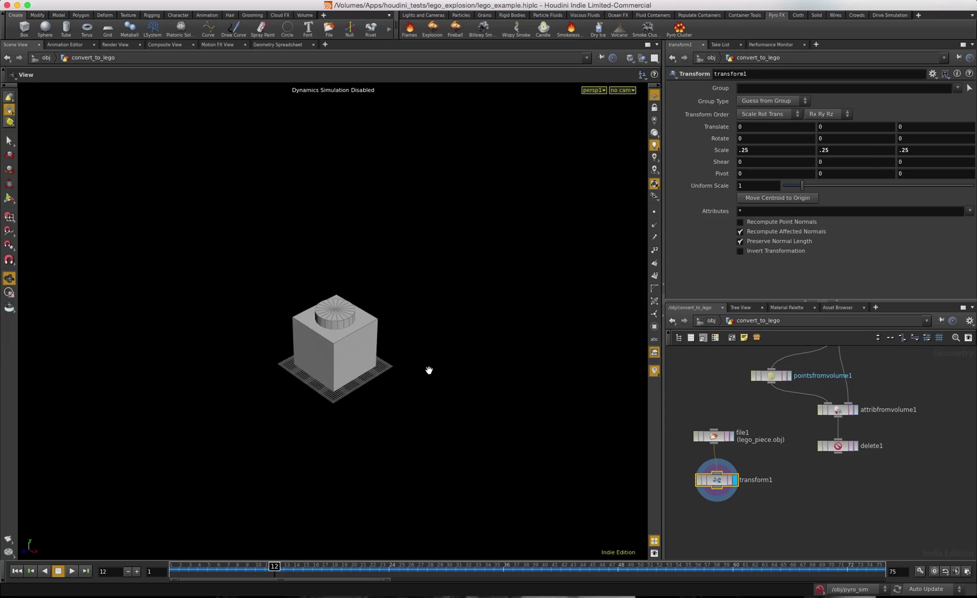
{"action": "middle_click_drag", "start_coordinate": [429, 370], "coordinate": [436, 397]}
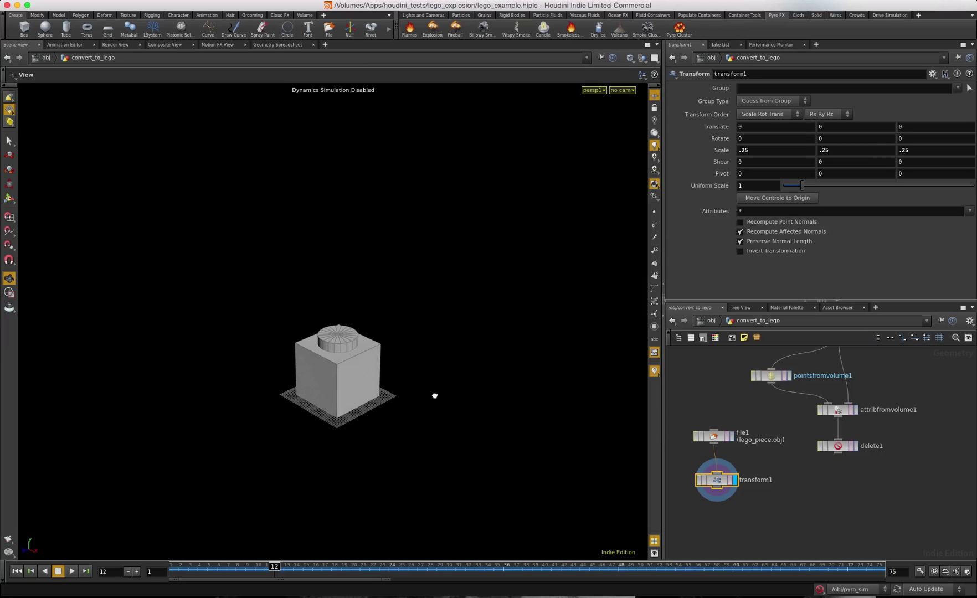
{"action": "scroll", "coordinate": [435, 382], "scroll_direction": "up", "scroll_amount": 5}
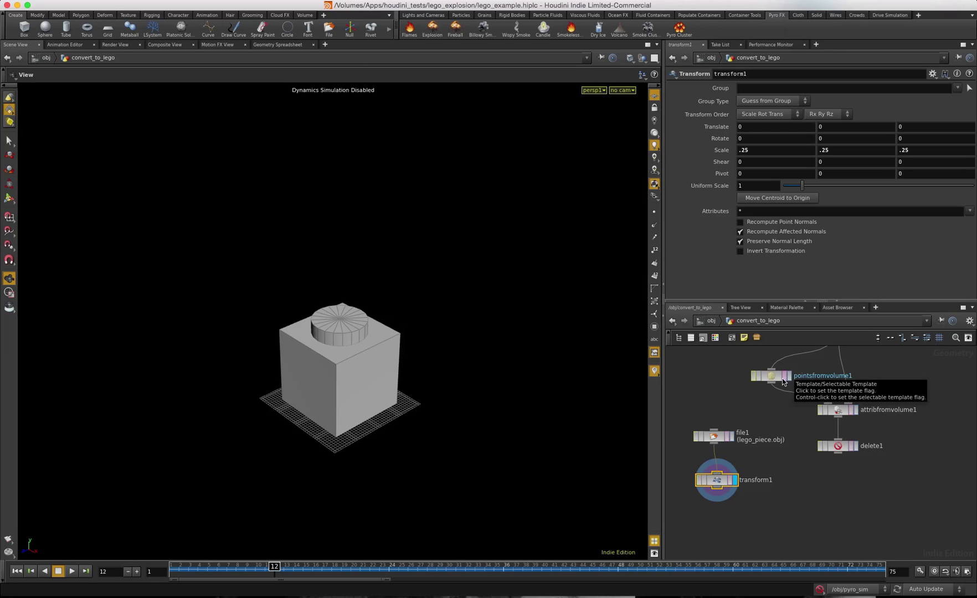
{"action": "mouse_move", "coordinate": [419, 393]}
{"action": "left_mouse_down"}
{"action": "mouse_move", "coordinate": [362, 409]}
{"action": "mouse_move", "coordinate": [425, 382]}
{"action": "left_mouse_up"}
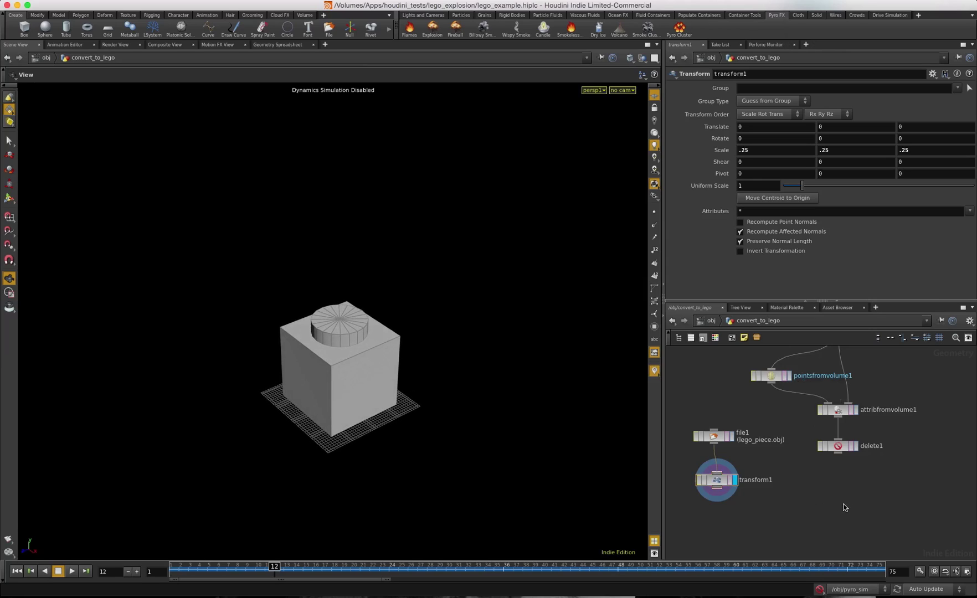
- Add a Copy node and place it below the Delete node
{"action": "key", "text": "Tab"}
{"action": "type", "text": "copy"}
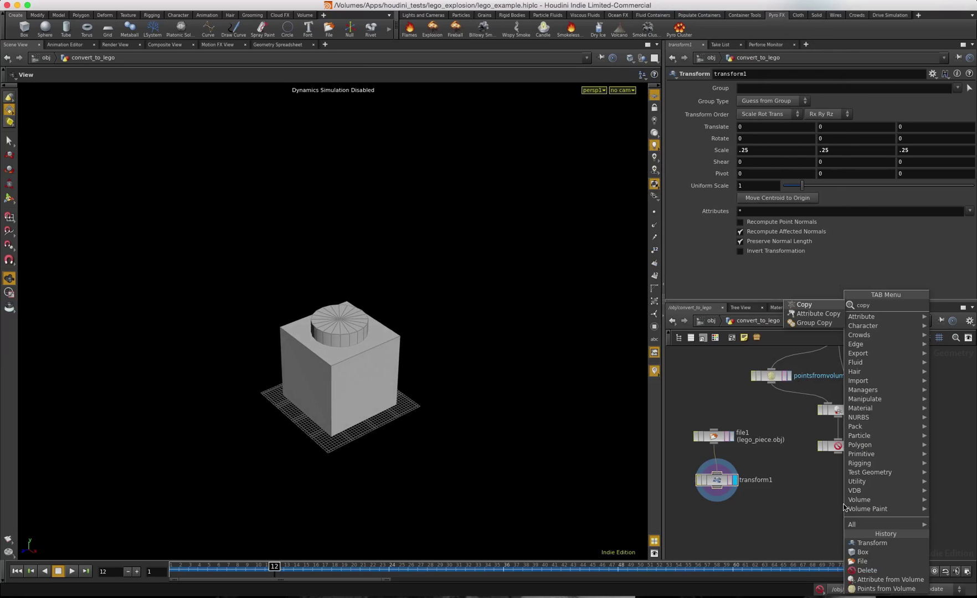
{"action": "key", "text": "Return"}
{"action": "left_click", "coordinate": [840, 492]}
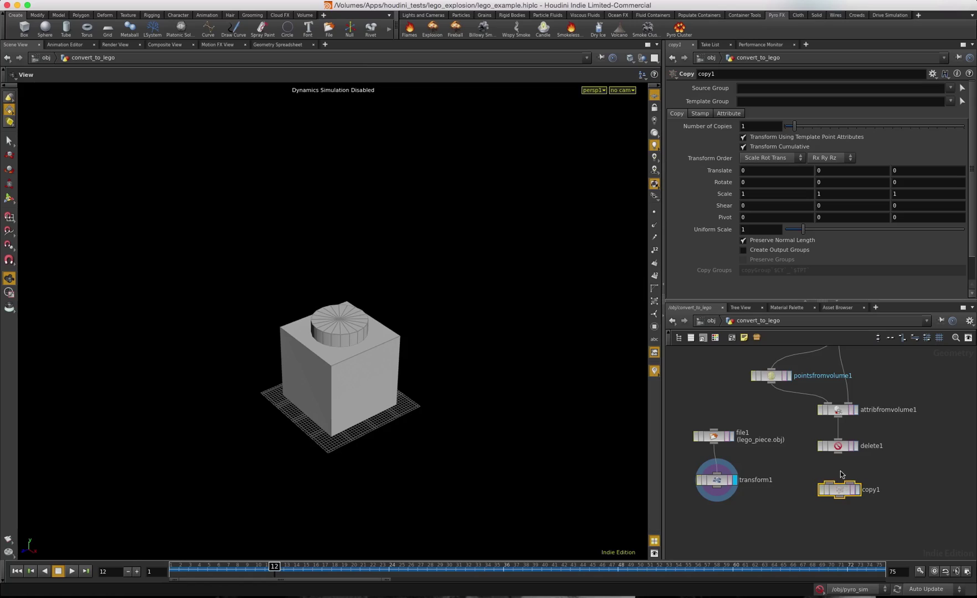
- Wire the Delete node into the Copy node's second input and the Transform node into its first, then display the Copy node
{"action": "left_click_drag", "start_coordinate": [842, 458], "coordinate": [852, 484]}
{"action": "left_click_drag", "start_coordinate": [720, 492], "coordinate": [827, 480]}
{"action": "left_click", "coordinate": [858, 490]}
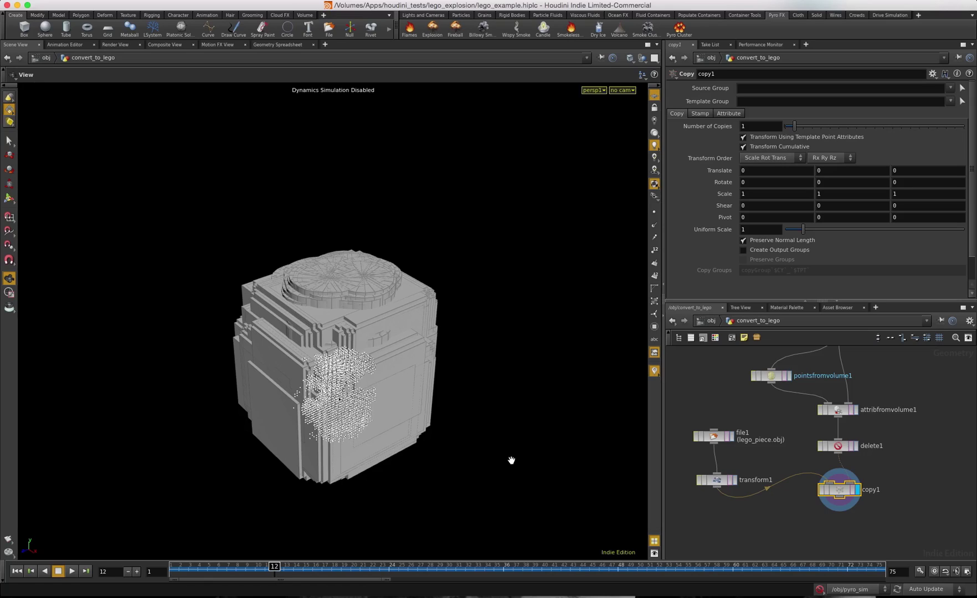
- Reduce the Transform node's scale to .025 on all three axes and inspect the copied bricks
{"action": "left_click", "coordinate": [725, 480]}
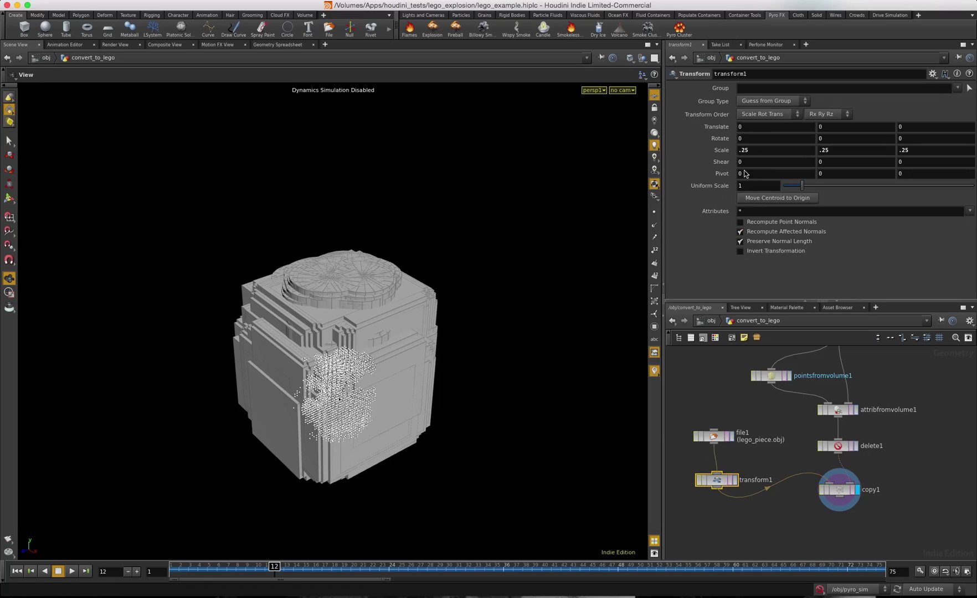
{"action": "type", "text": "0"}
{"action": "left_click", "coordinate": [823, 150]}
{"action": "type", "text": "0"}
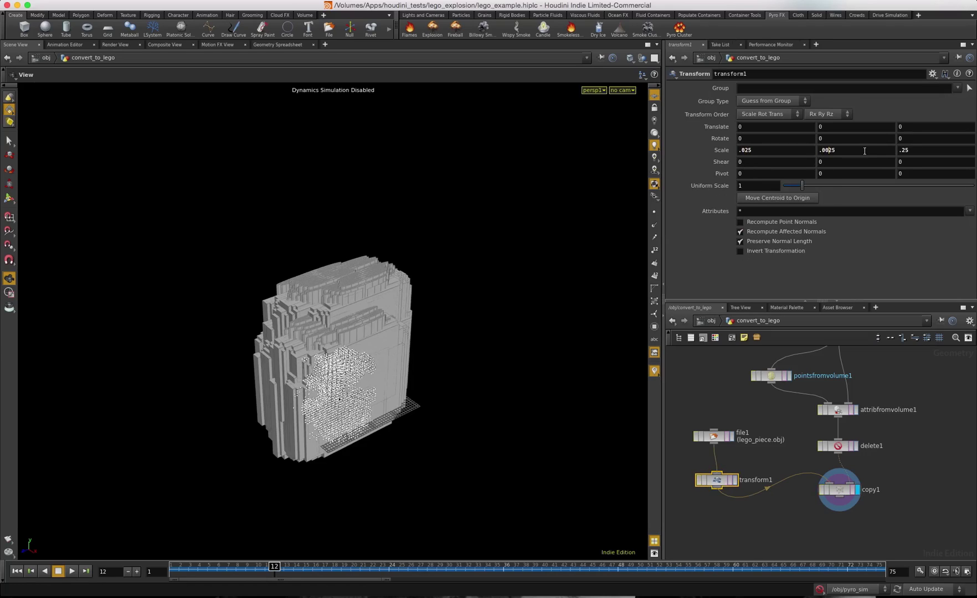
{"action": "left_click", "coordinate": [902, 151]}
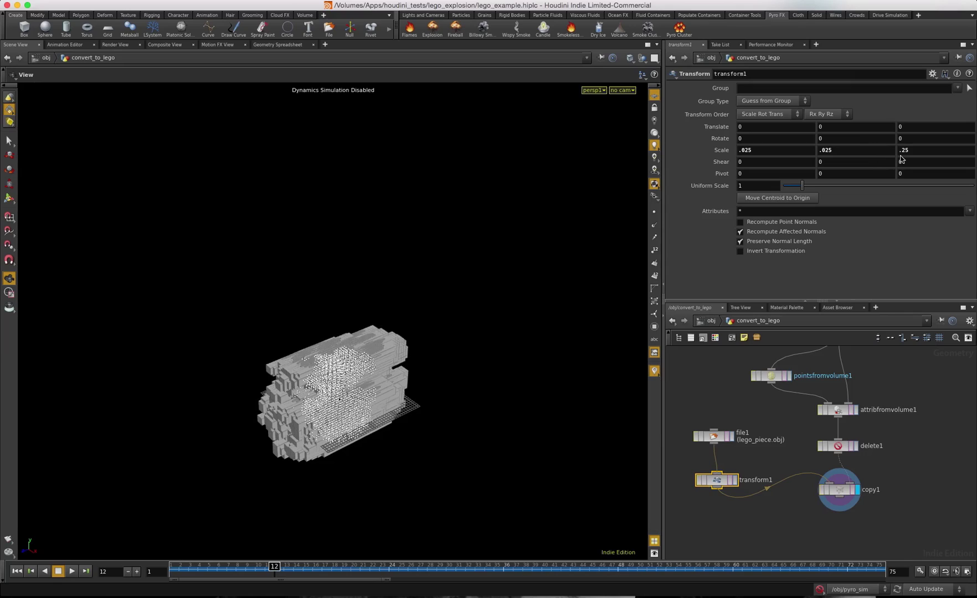
{"action": "key", "text": "Left"}
{"action": "key", "text": "Right"}
{"action": "type", "text": "0"}
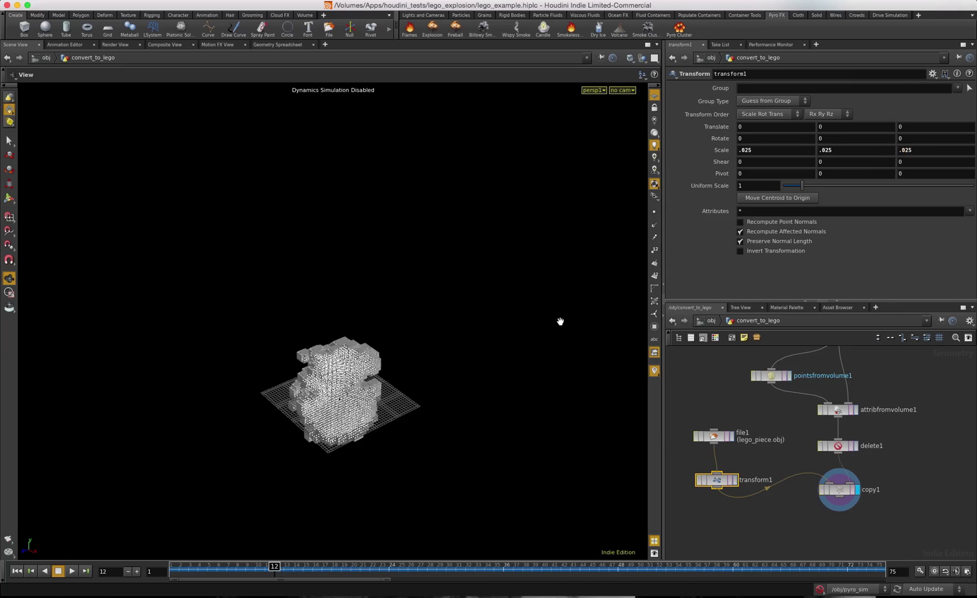
{"action": "left_click_drag", "start_coordinate": [545, 339], "coordinate": [465, 349]}
{"action": "scroll", "coordinate": [465, 343], "scroll_direction": "up", "scroll_amount": 8}
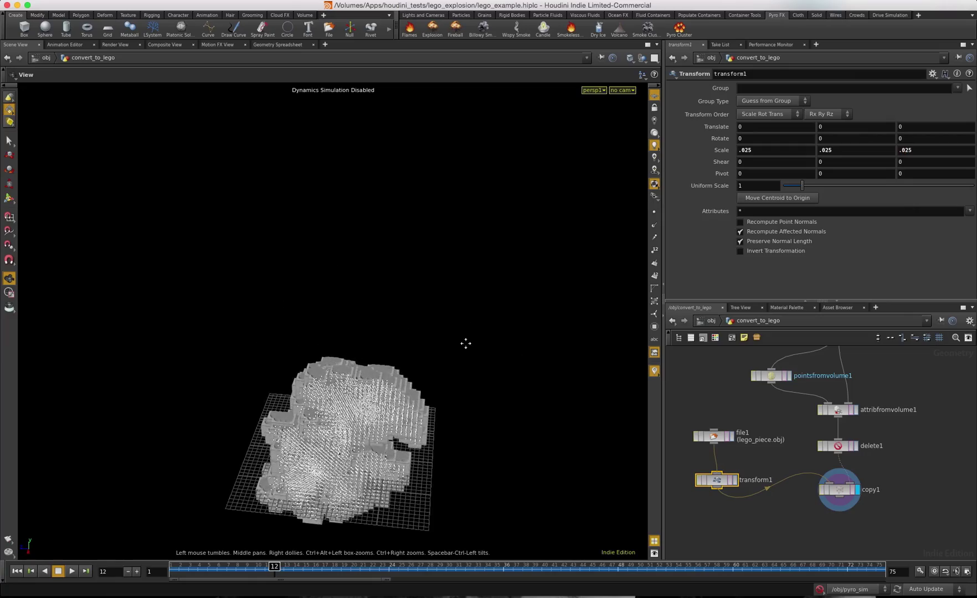
{"action": "left_click_drag", "start_coordinate": [514, 258], "coordinate": [475, 247]}
- Set the Points from Volume node's point separation to 0.26 and view the spaced-out bricks
{"action": "left_click", "coordinate": [774, 378]}
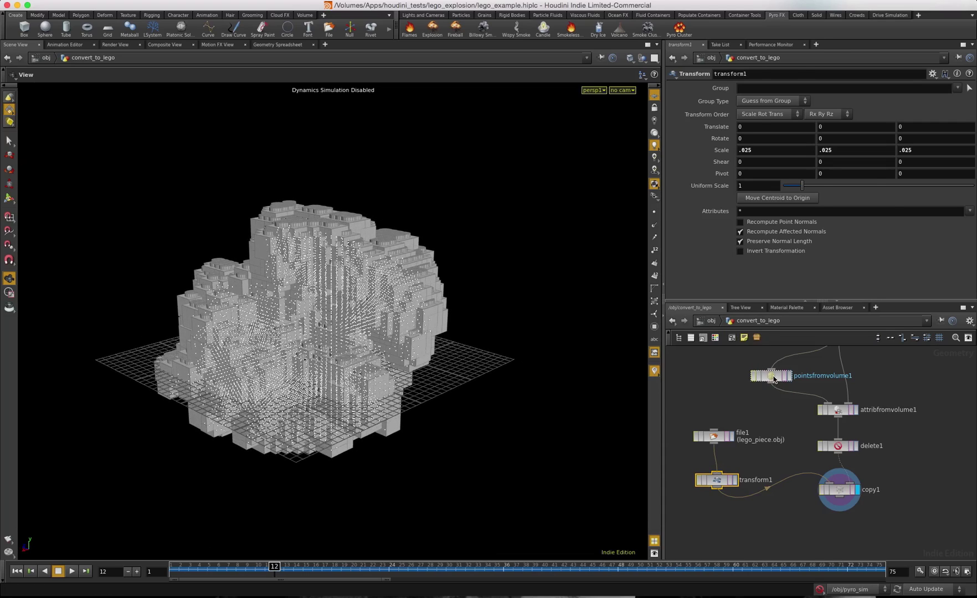
{"action": "double_click", "coordinate": [744, 137]}
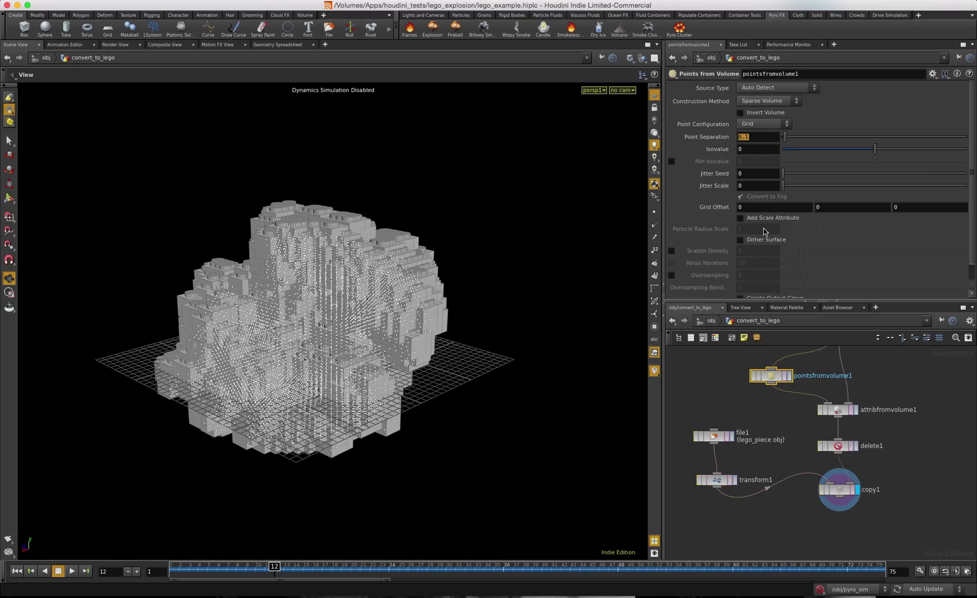
{"action": "type", "text": "0.1"}
{"action": "key", "text": "BackSpace"}
{"action": "type", "text": "26"}
{"action": "key", "text": "Return"}
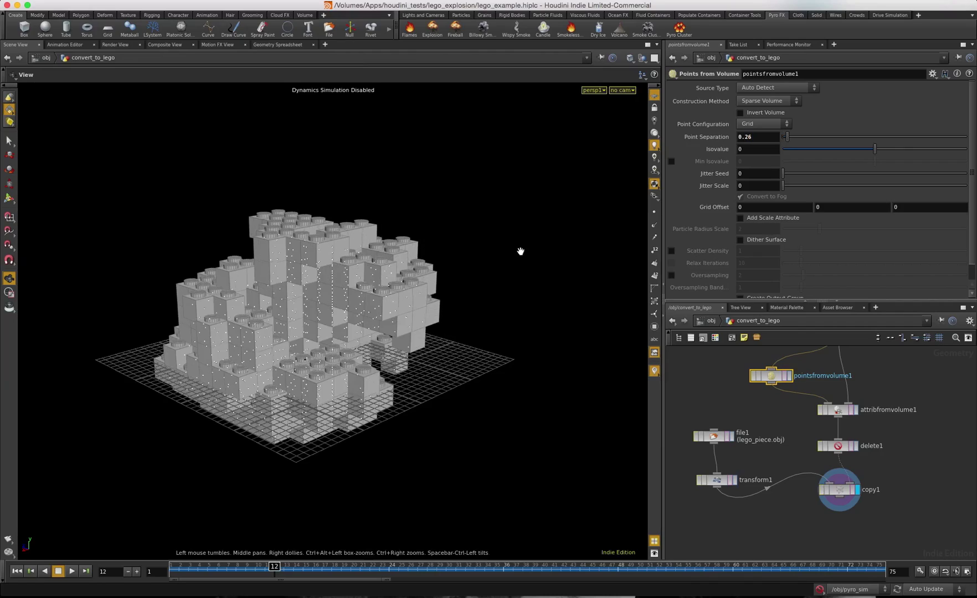
{"action": "left_click_drag", "start_coordinate": [520, 252], "coordinate": [471, 336]}
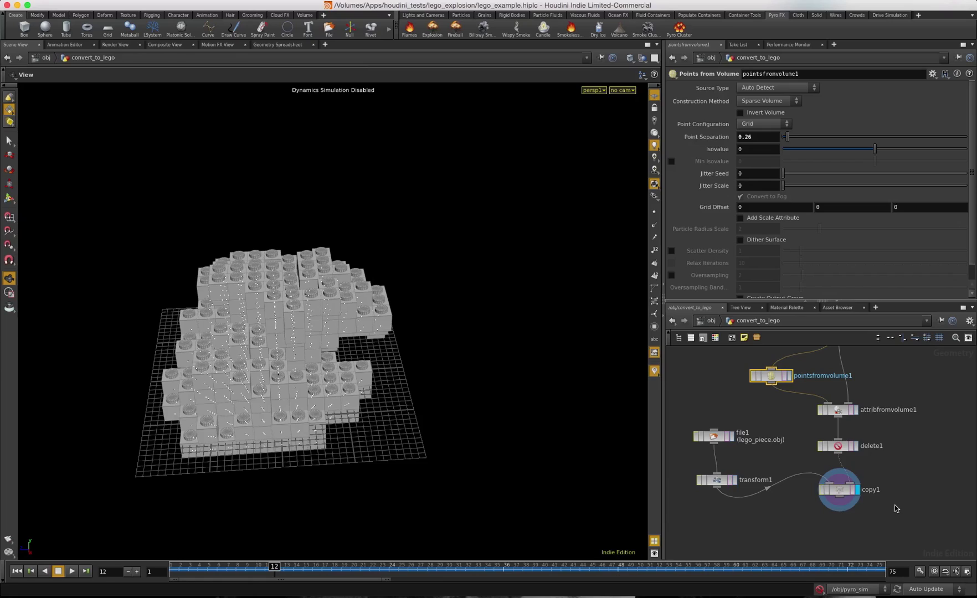
- Add a Null node below the Copy node and connect the Copy node's output to it
{"action": "key", "text": "Tab"}
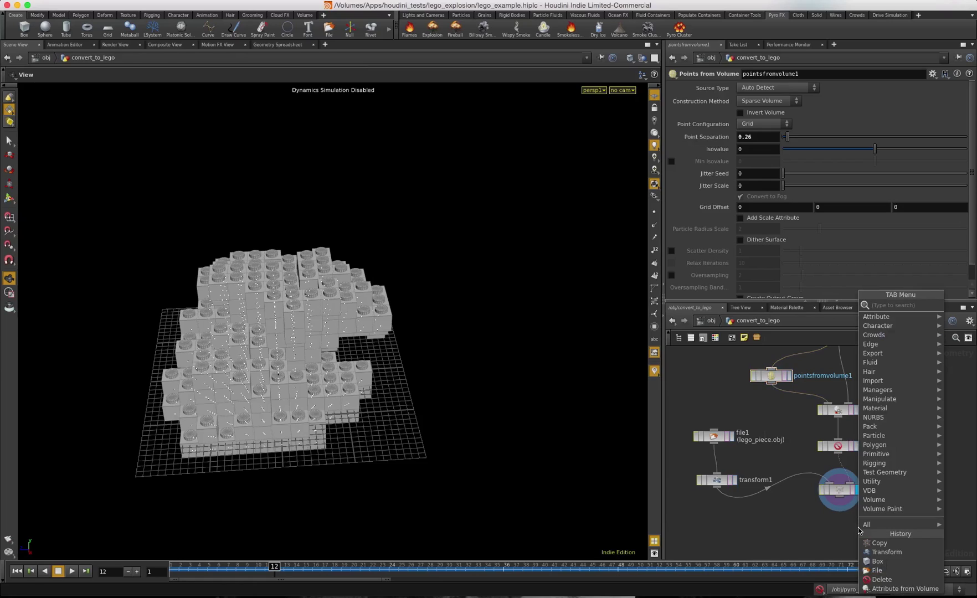
{"action": "type", "text": "null"}
{"action": "key", "text": "Return"}
{"action": "left_click", "coordinate": [840, 537]}
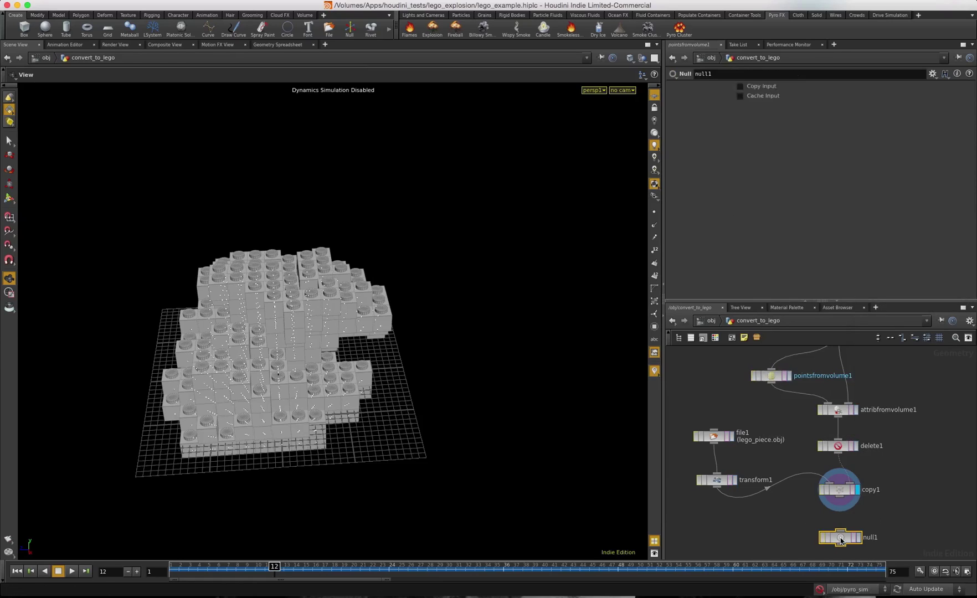
{"action": "left_click", "coordinate": [837, 490]}
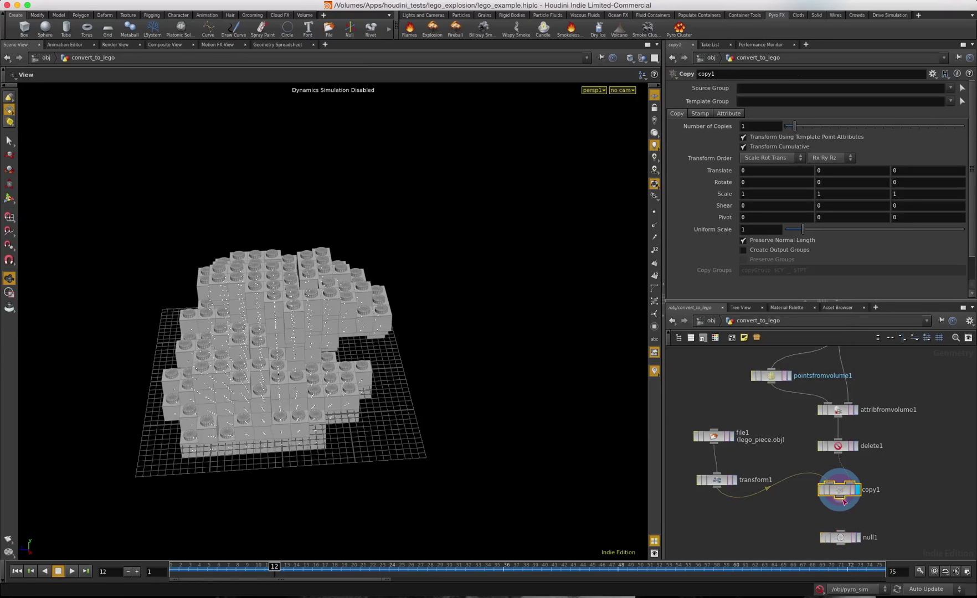
{"action": "left_click_drag", "start_coordinate": [840, 504], "coordinate": [843, 534]}
- Rename the Null node OUT and display its result
{"action": "double_click", "coordinate": [870, 538]}
{"action": "type", "text": "O"}
{"action": "key", "text": "BackSpace"}
{"action": "type", "text": "OUT"}
{"action": "key", "text": "Return"}
{"action": "key", "text": "r"}
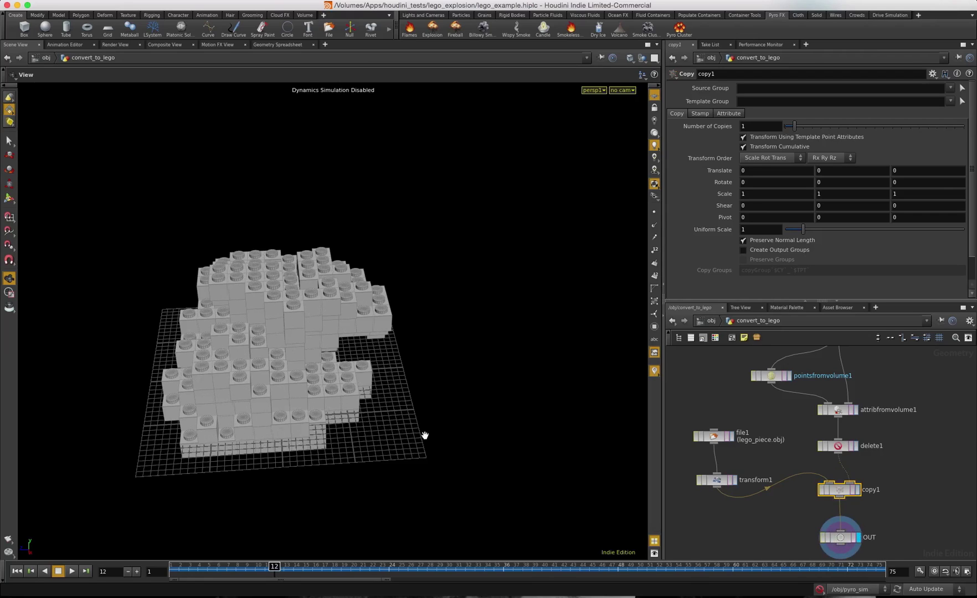
- Play the brick explosion from the first frame
{"action": "left_click_drag", "start_coordinate": [399, 439], "coordinate": [225, 497]}
{"action": "left_click", "coordinate": [17, 571]}
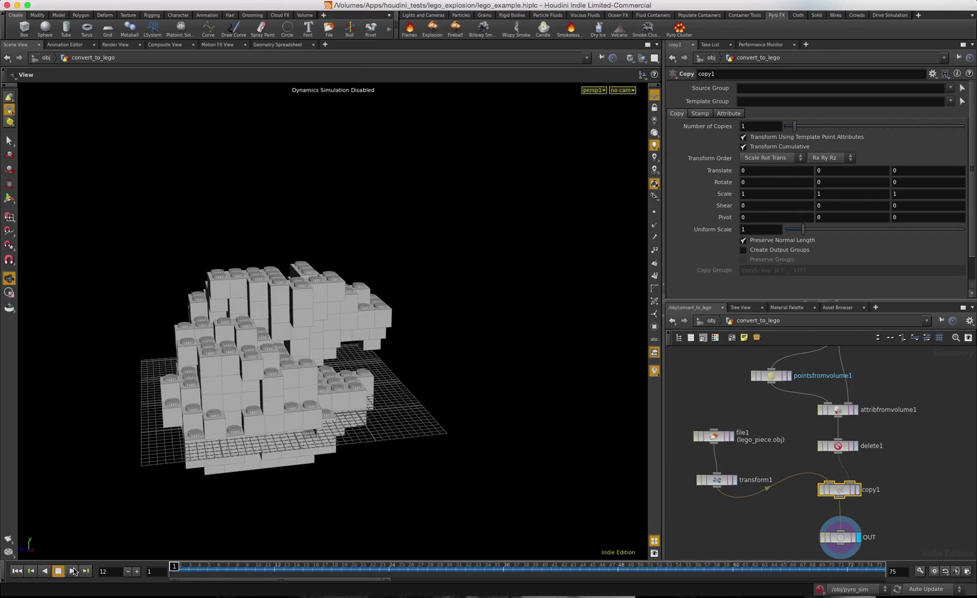
{"action": "left_click", "coordinate": [72, 571]}
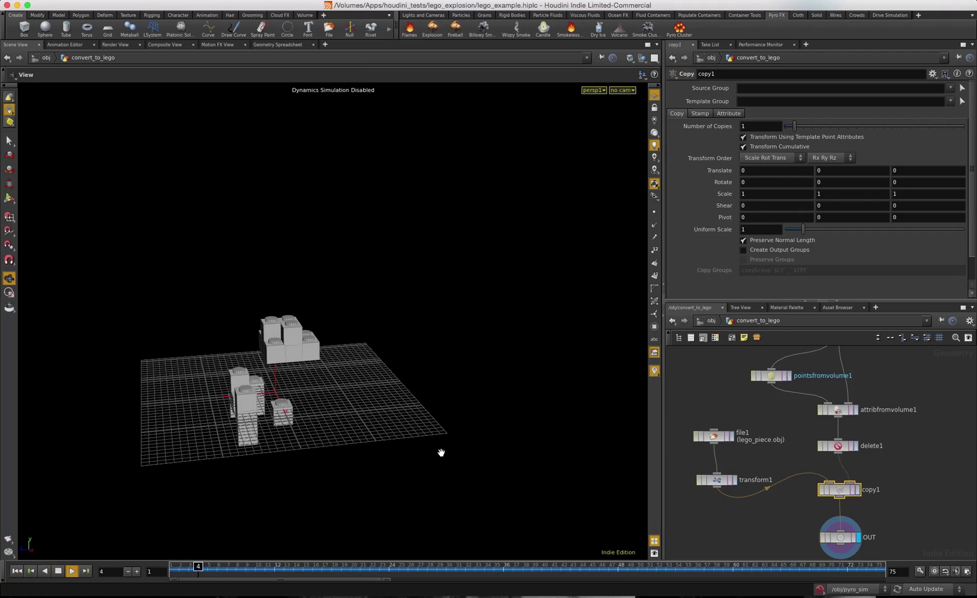